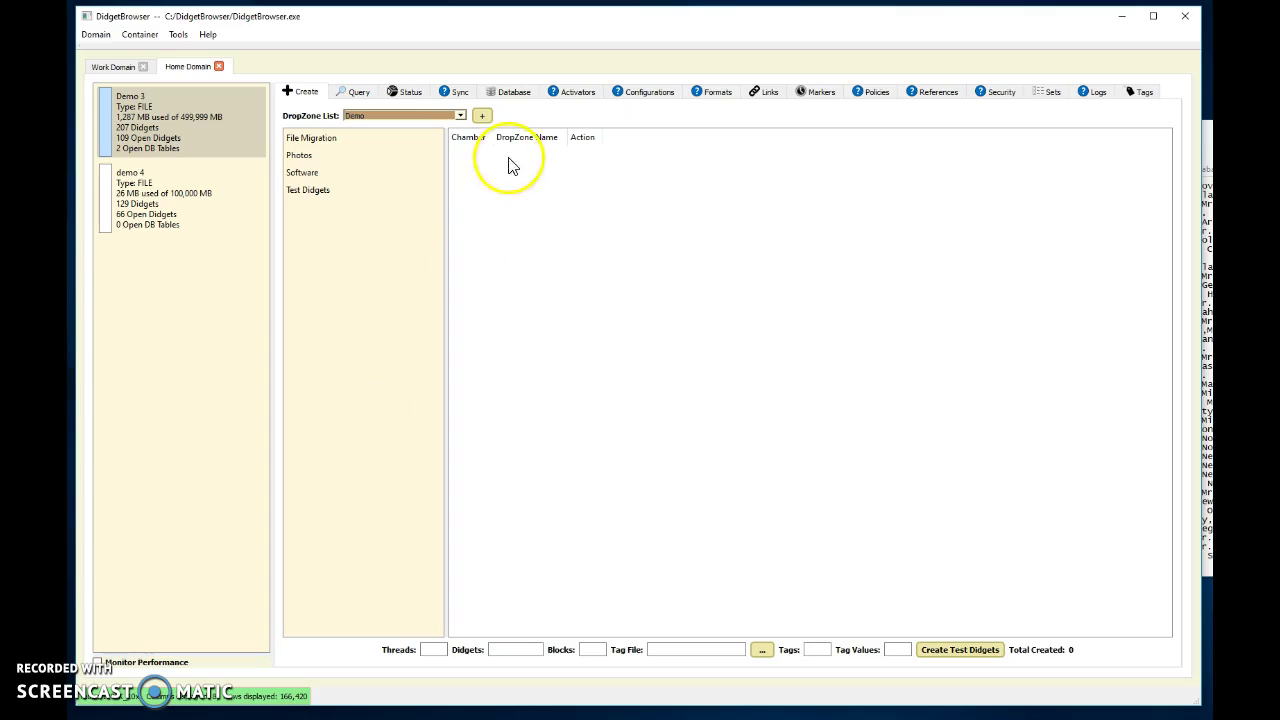
# - Open the database view of the Demo 3 container and display all rows of the 1000K_10x table
pyautogui.click(511, 92)
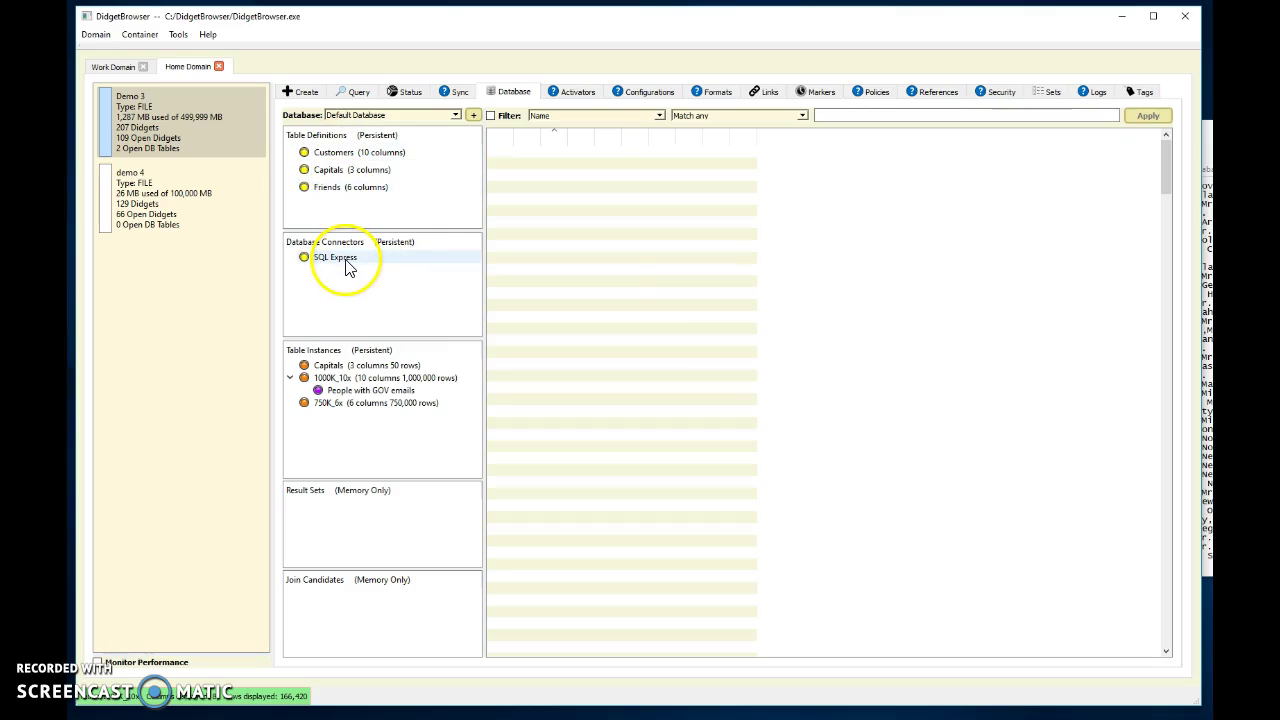
pyautogui.click(331, 382)
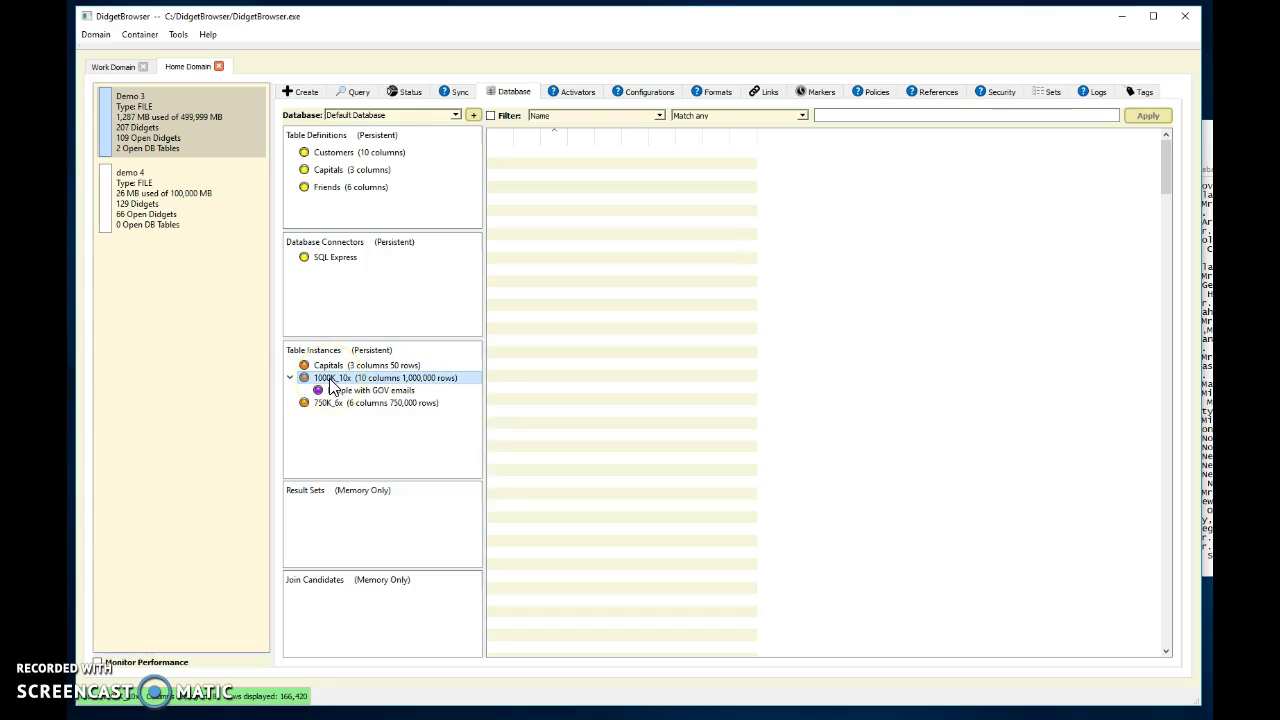
pyautogui.click(377, 382)
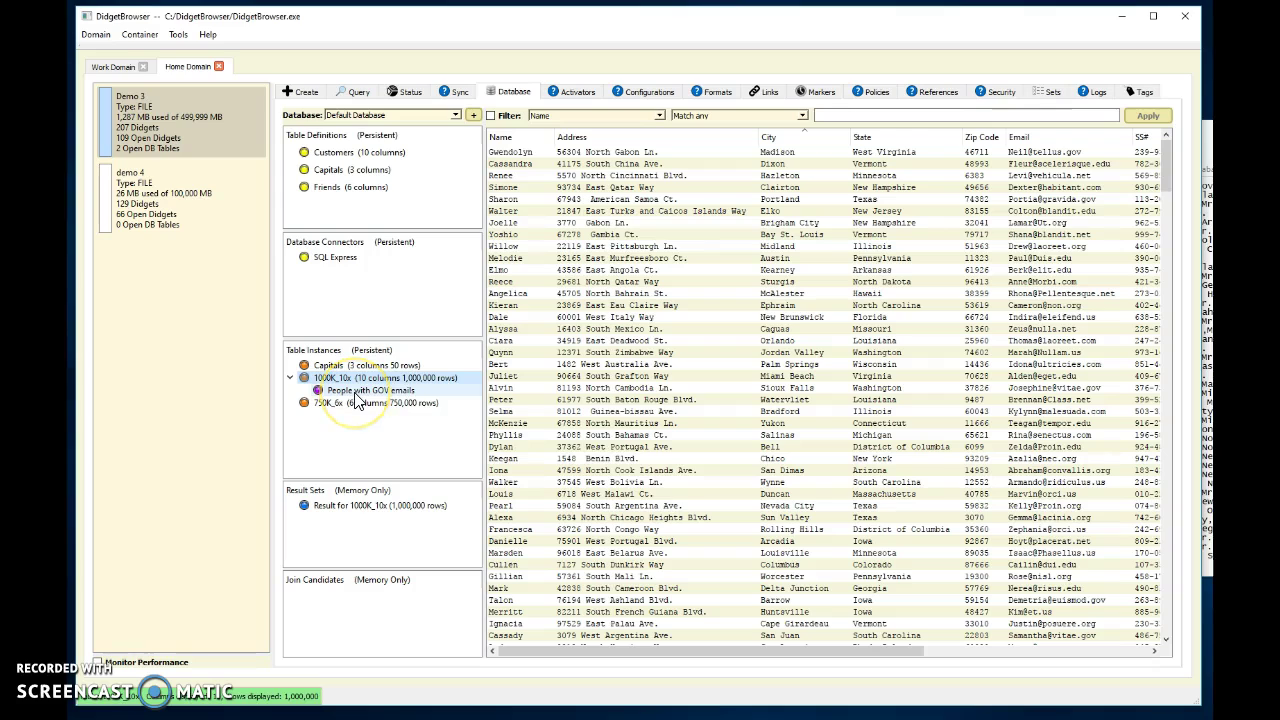
# - Run the People with GOV emails view and sort its rows by Name in ascending order
pyautogui.moveTo(357, 398)
pyautogui.click(354, 392)
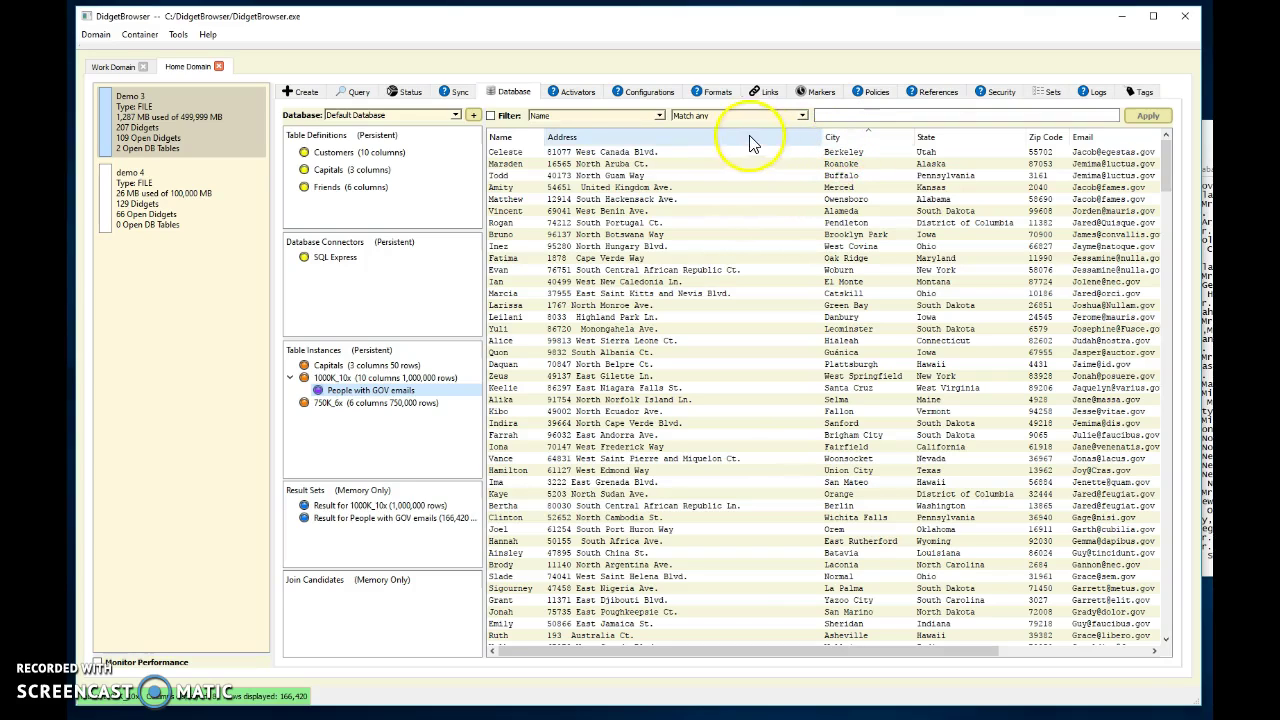
pyautogui.click(503, 139)
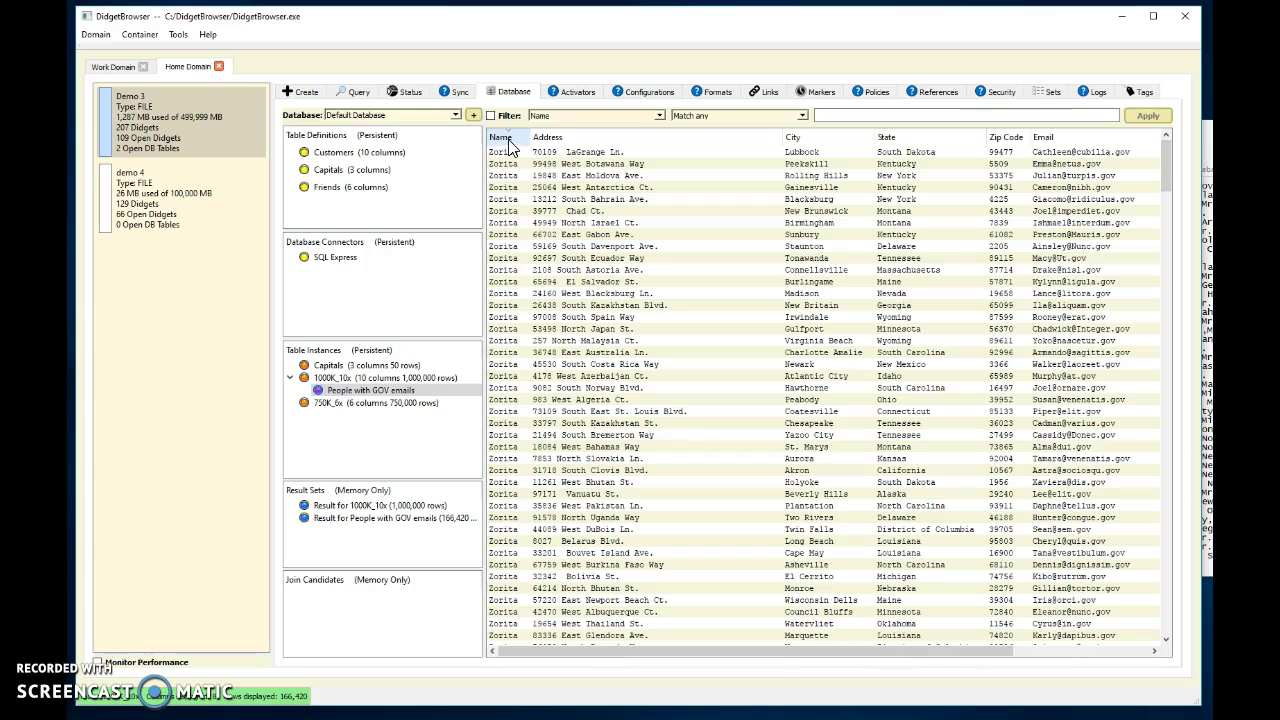
pyautogui.click(510, 140)
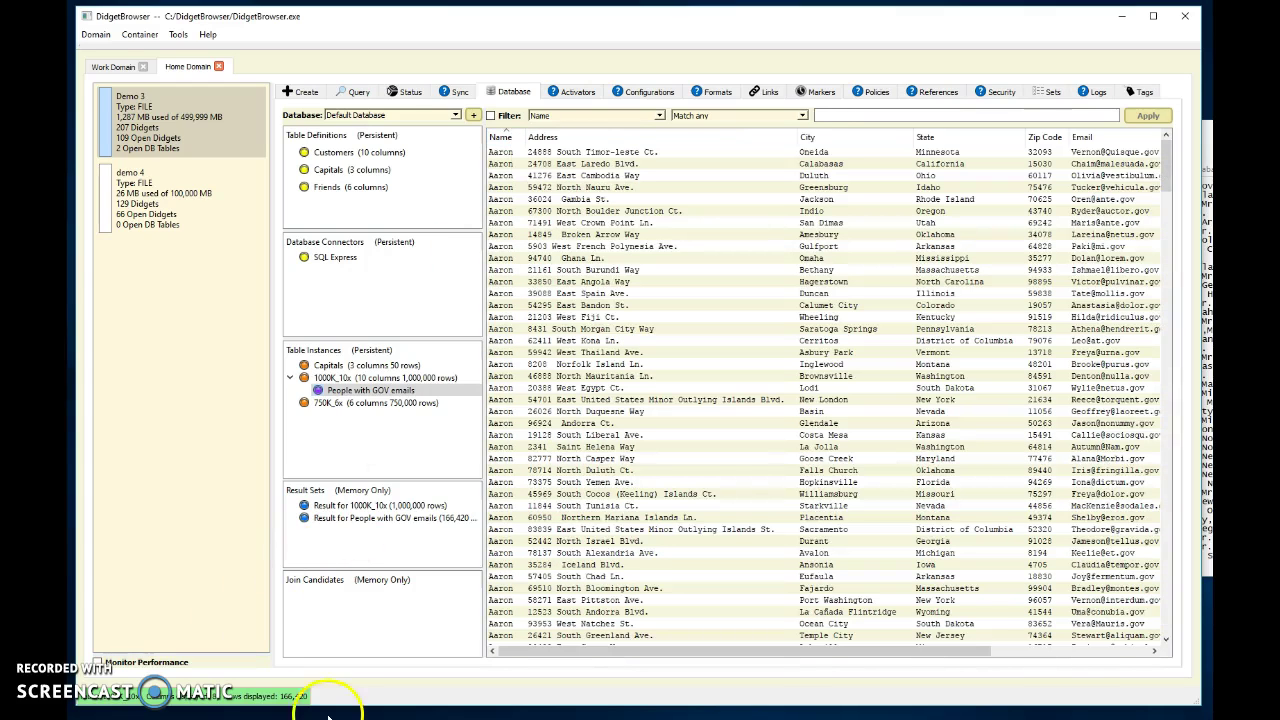
# - Delete all result sets held in memory
pyautogui.click(400, 450)
pyautogui.rightClick(405, 545)
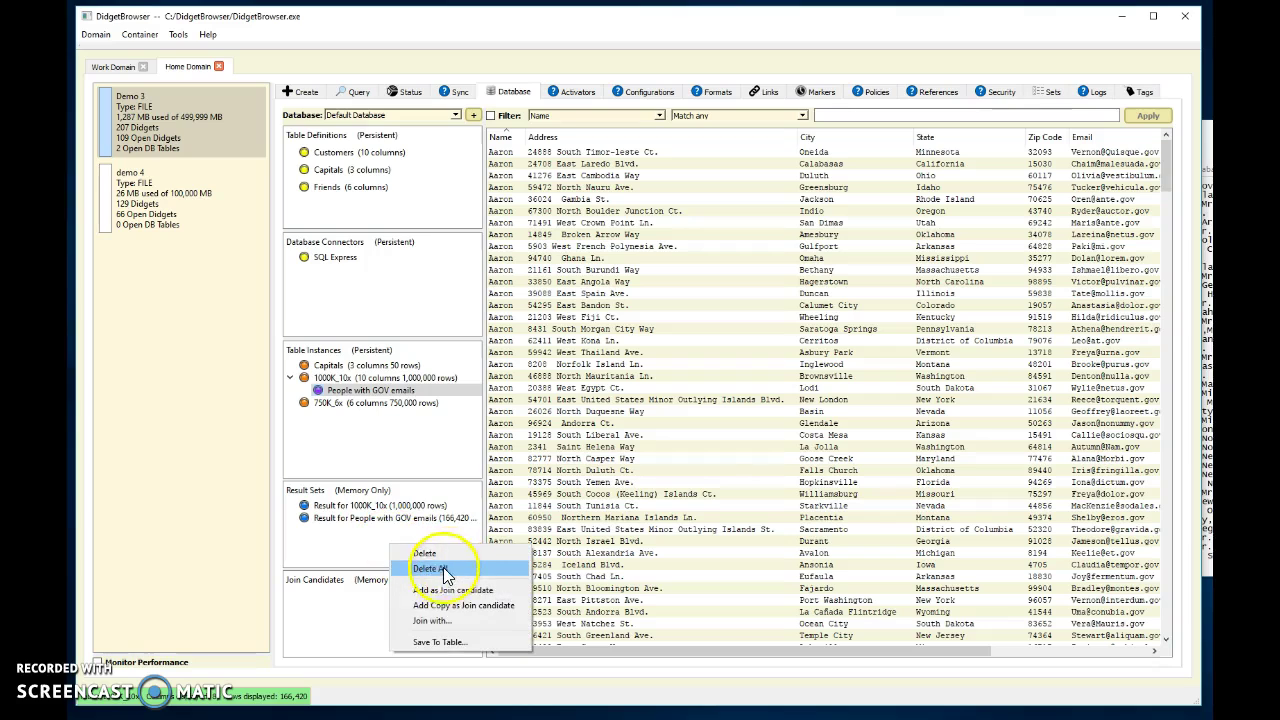
pyautogui.click(443, 571)
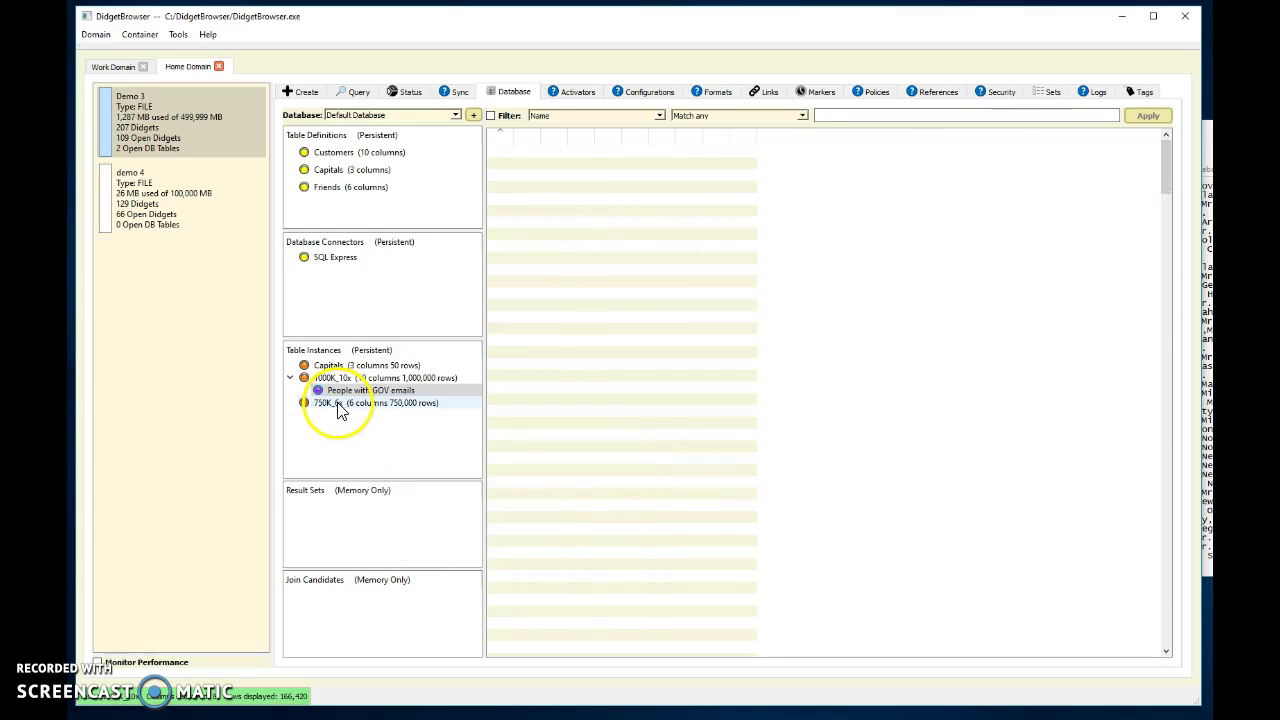
# - Display all rows of the 750K_6x table and look over its Name, Address and City columns
pyautogui.moveTo(338, 411)
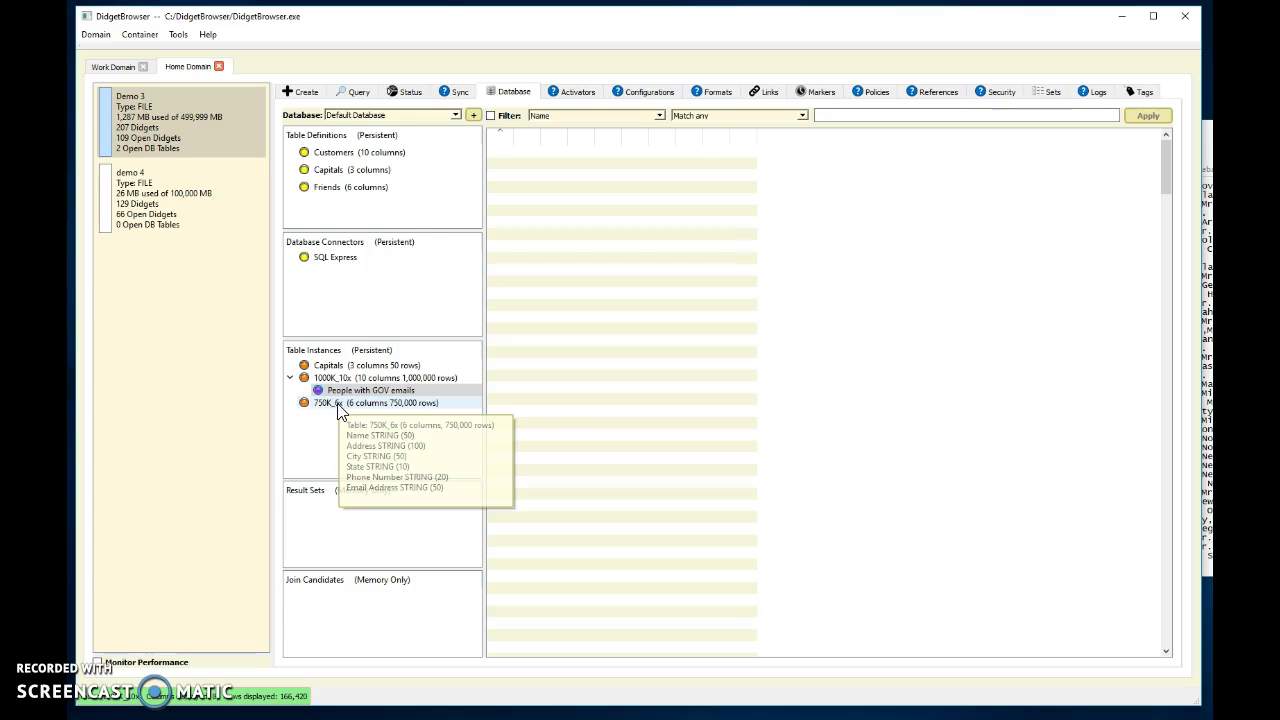
pyautogui.doubleClick(338, 405)
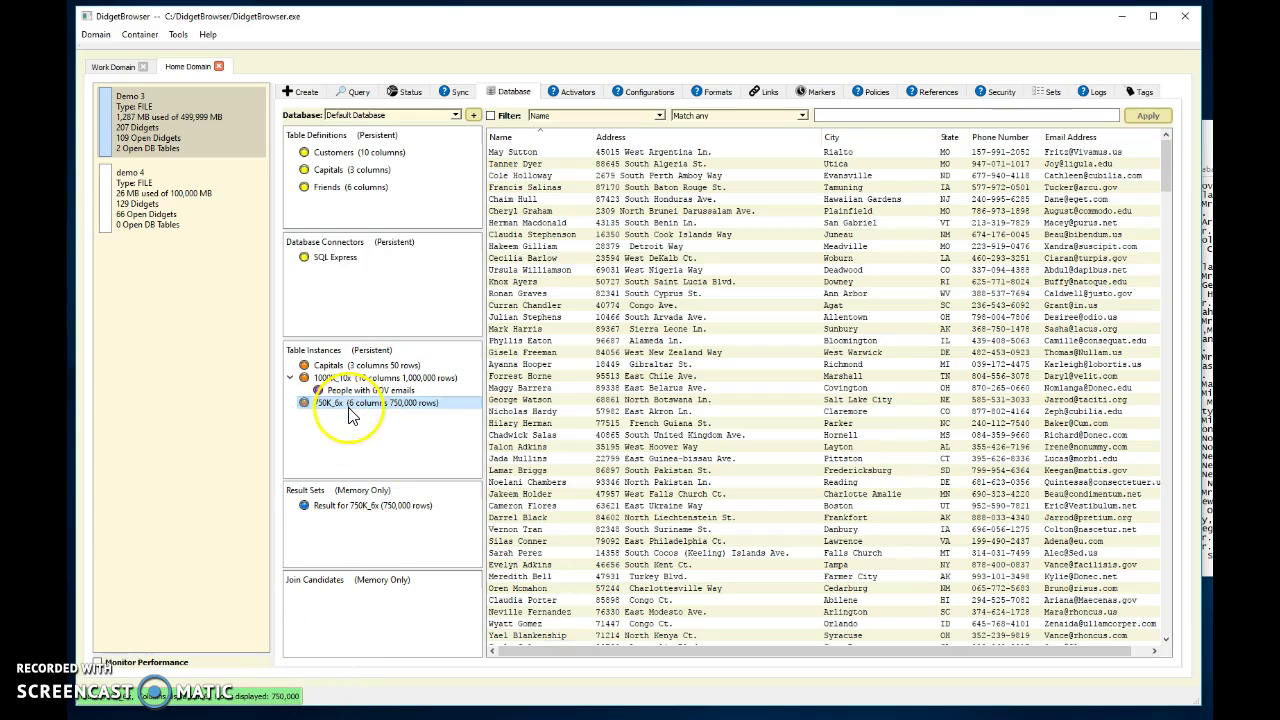
pyautogui.moveTo(350, 416)
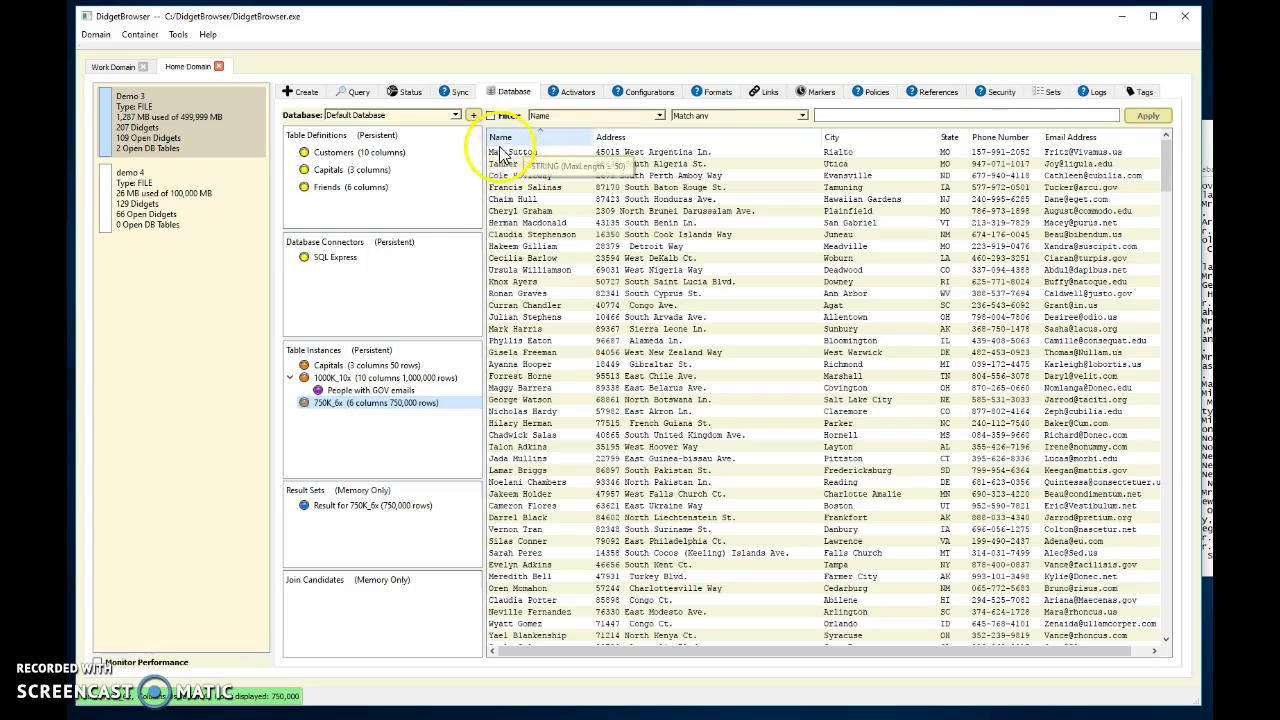
pyautogui.click(683, 178)
pyautogui.click(834, 176)
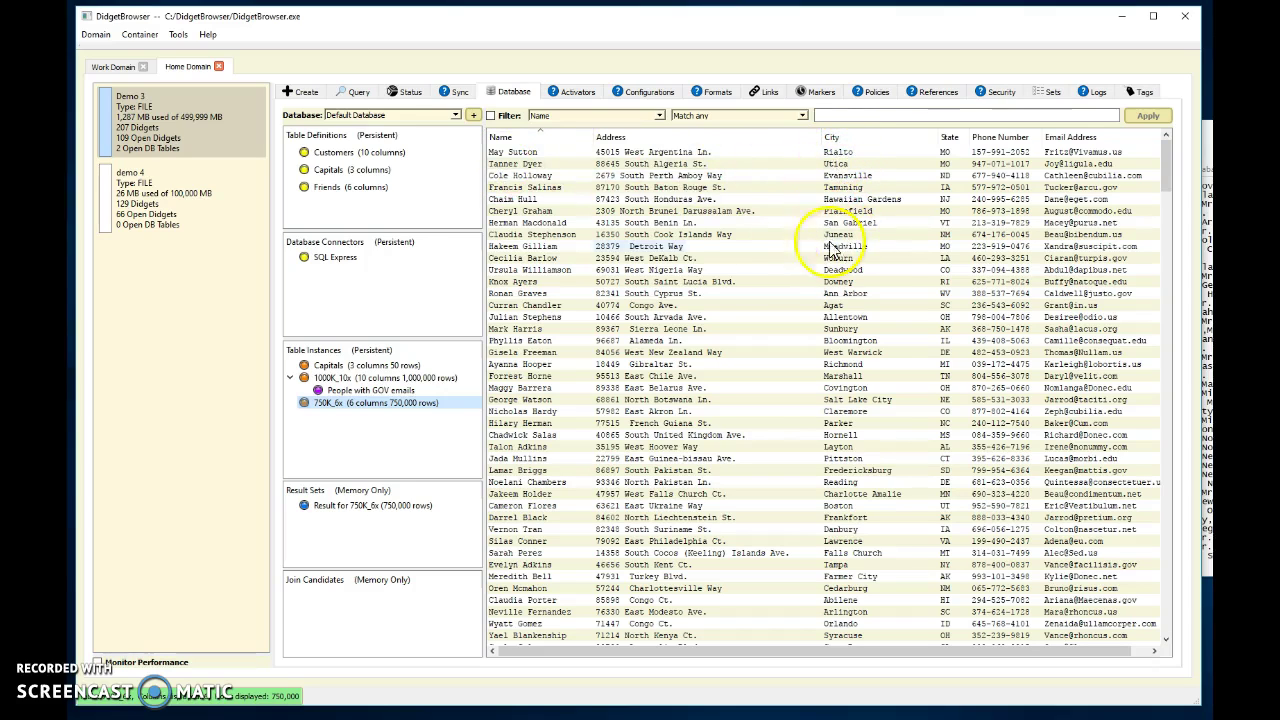
# - Start a view on 750K_6x named "People with T names and R cities" showing the Name, Address, City and State columns
pyautogui.rightClick(341, 508)
pyautogui.rightClick(336, 405)
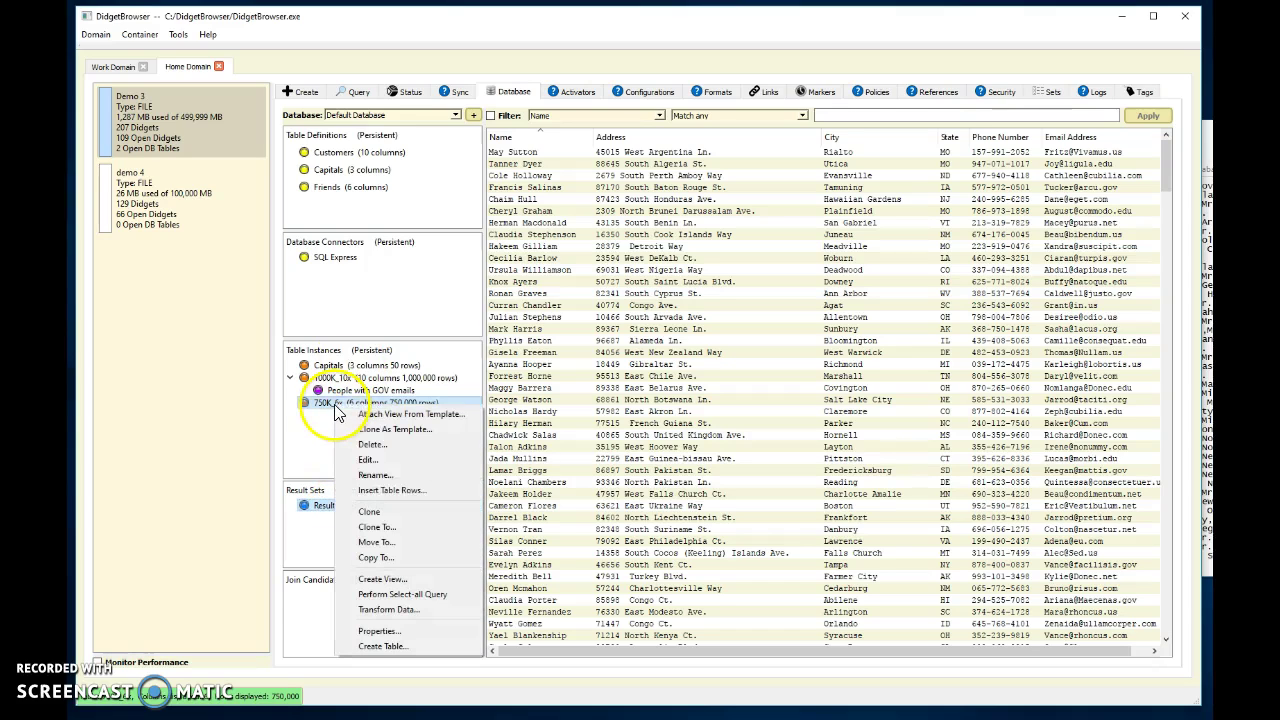
pyautogui.click(383, 580)
pyautogui.click(409, 256)
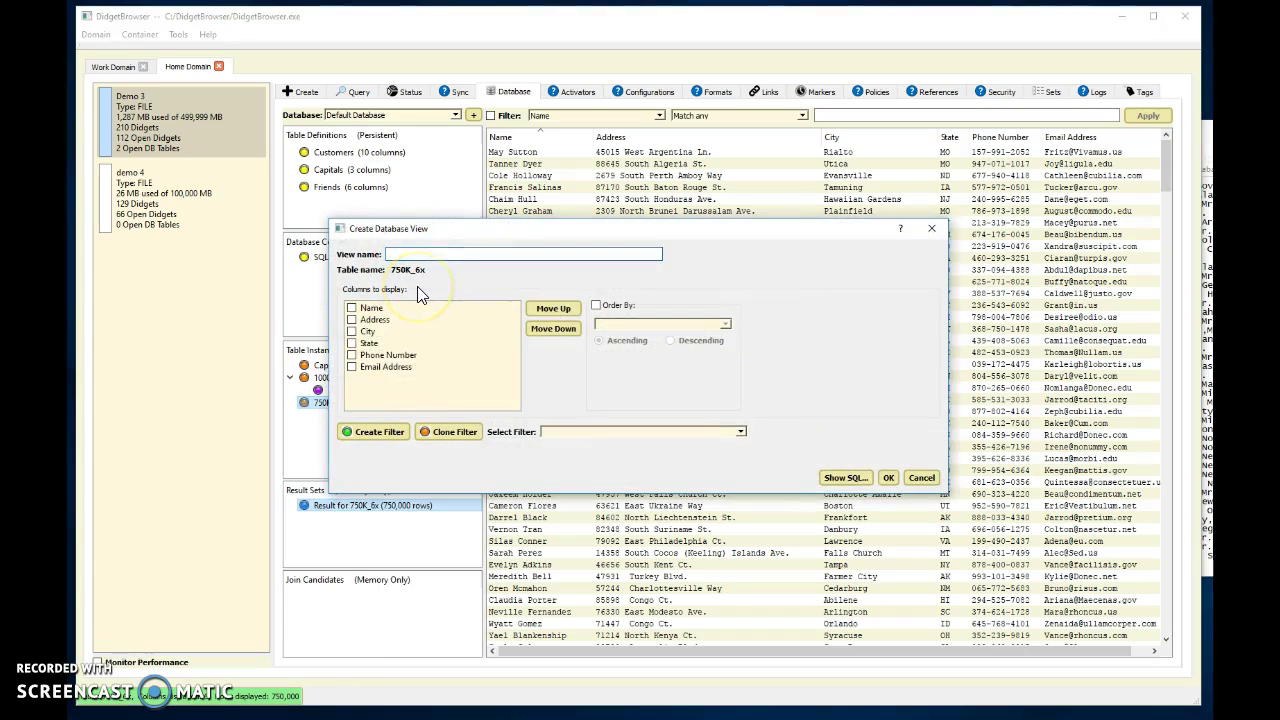
pyautogui.write('P')
pyautogui.click(361, 308)
pyautogui.click(354, 309)
pyautogui.click(354, 320)
pyautogui.click(352, 331)
pyautogui.click(352, 343)
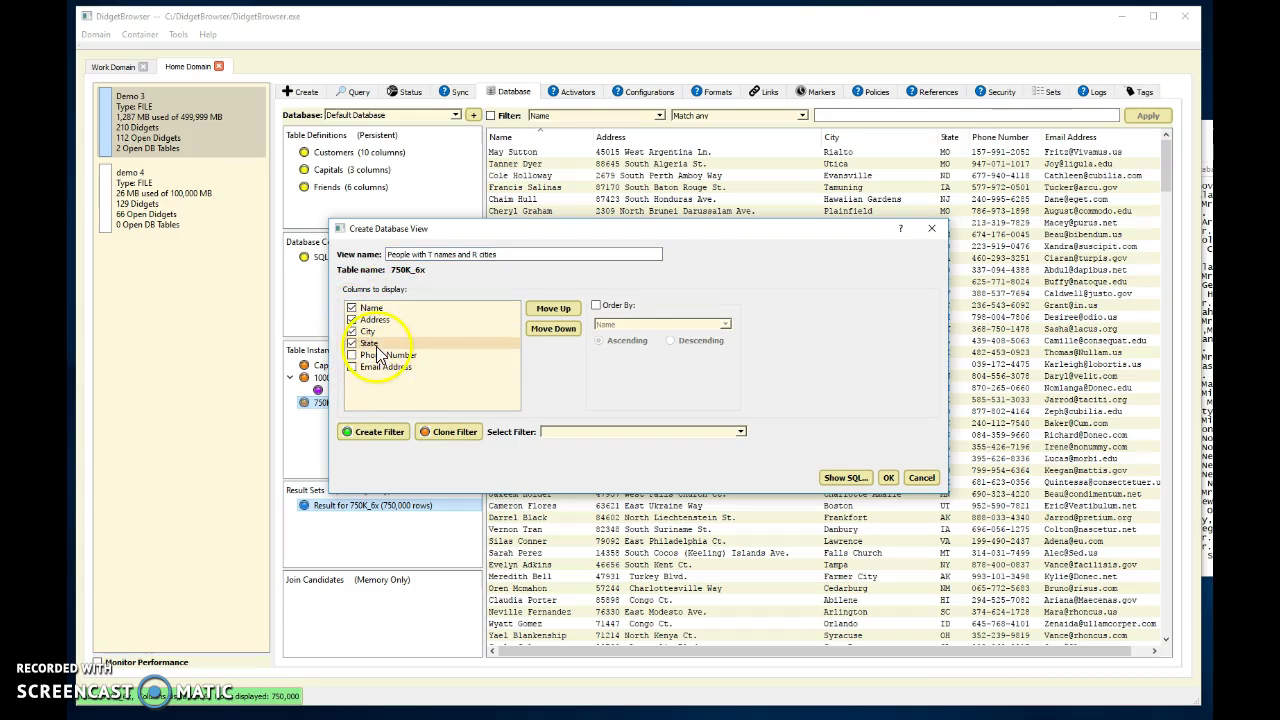
# - Create a filter for the view requiring that Name starts with T
pyautogui.click(378, 438)
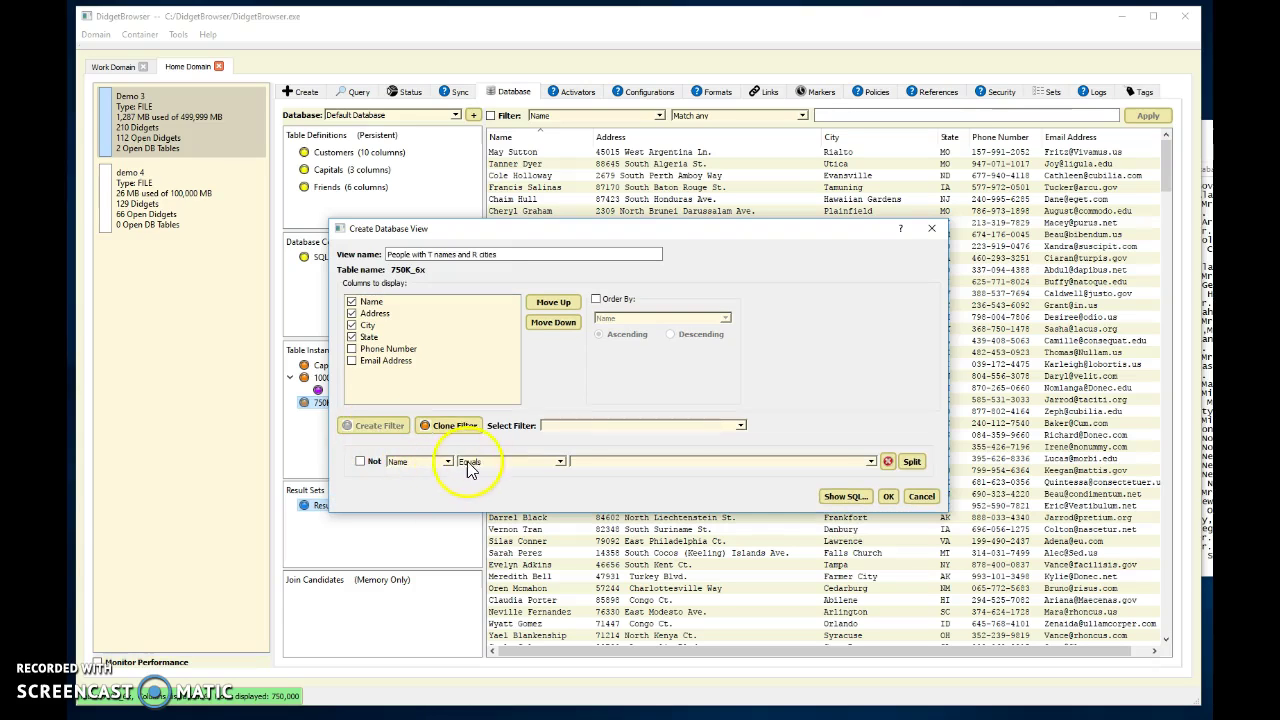
pyautogui.click(560, 462)
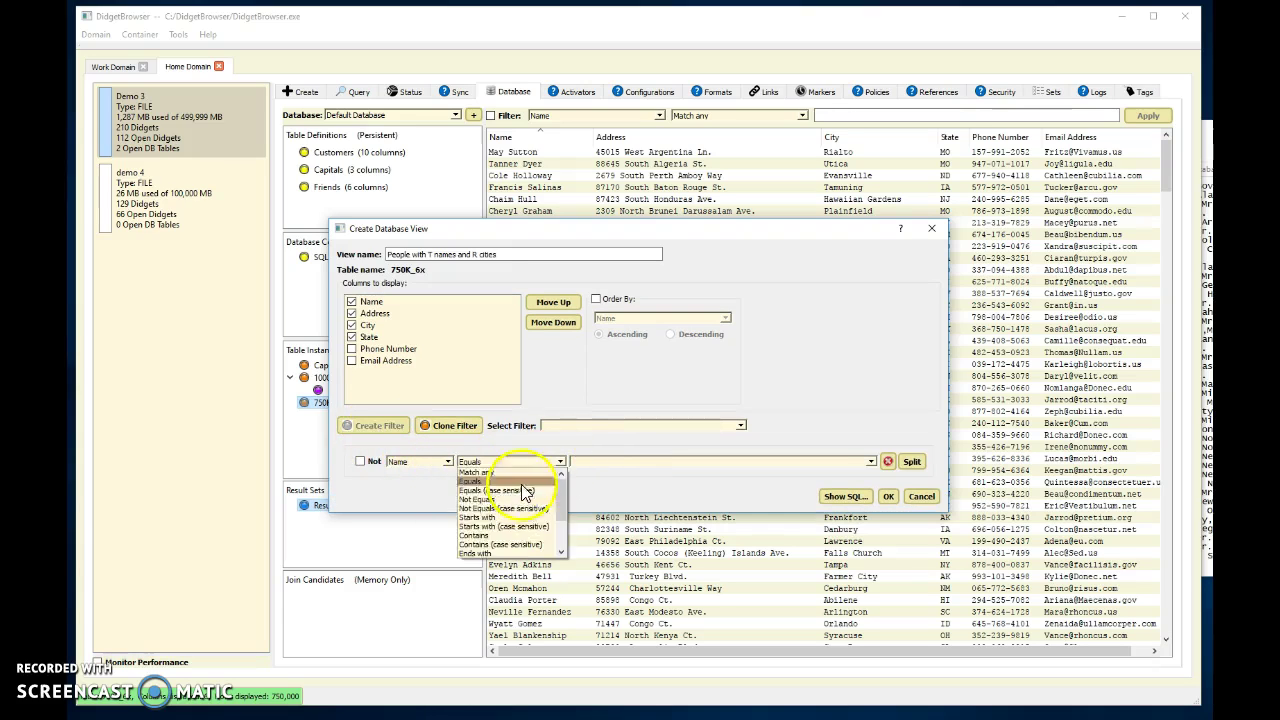
pyautogui.click(478, 517)
pyautogui.click(589, 462)
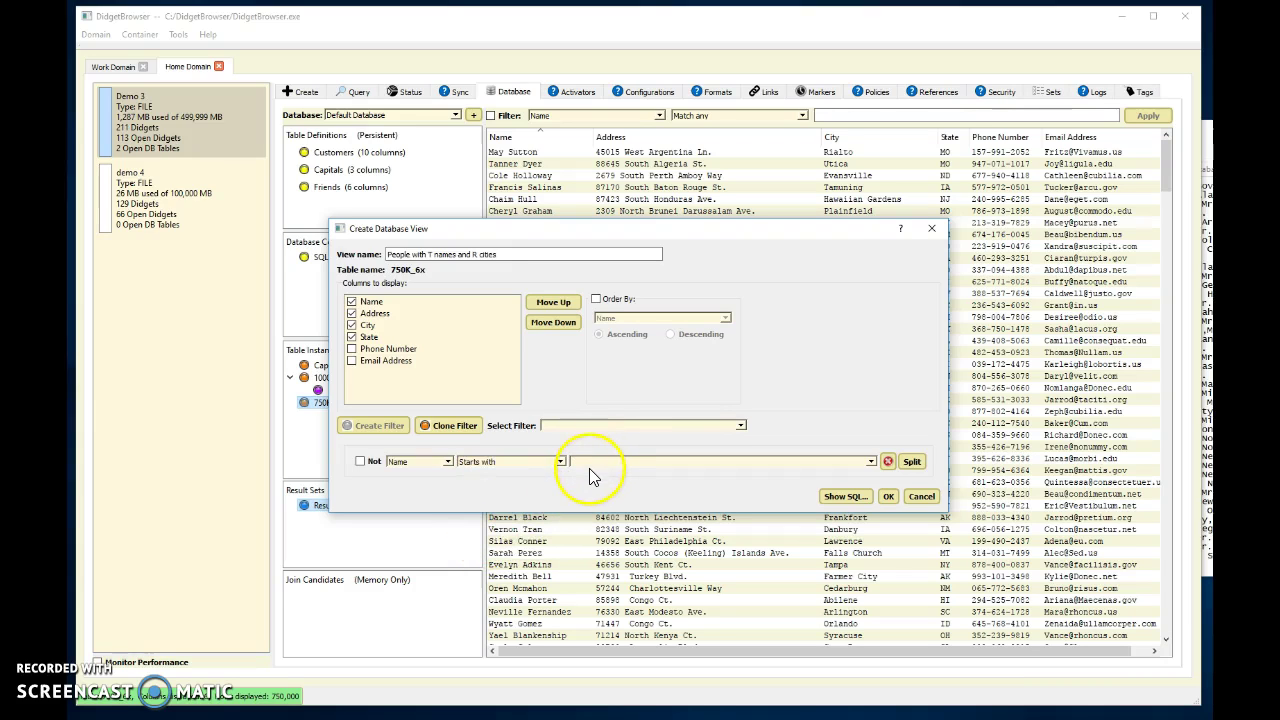
pyautogui.write('T')
# - Split the filter to add a second condition joined by AND, requiring that City starts with R
pyautogui.click(912, 462)
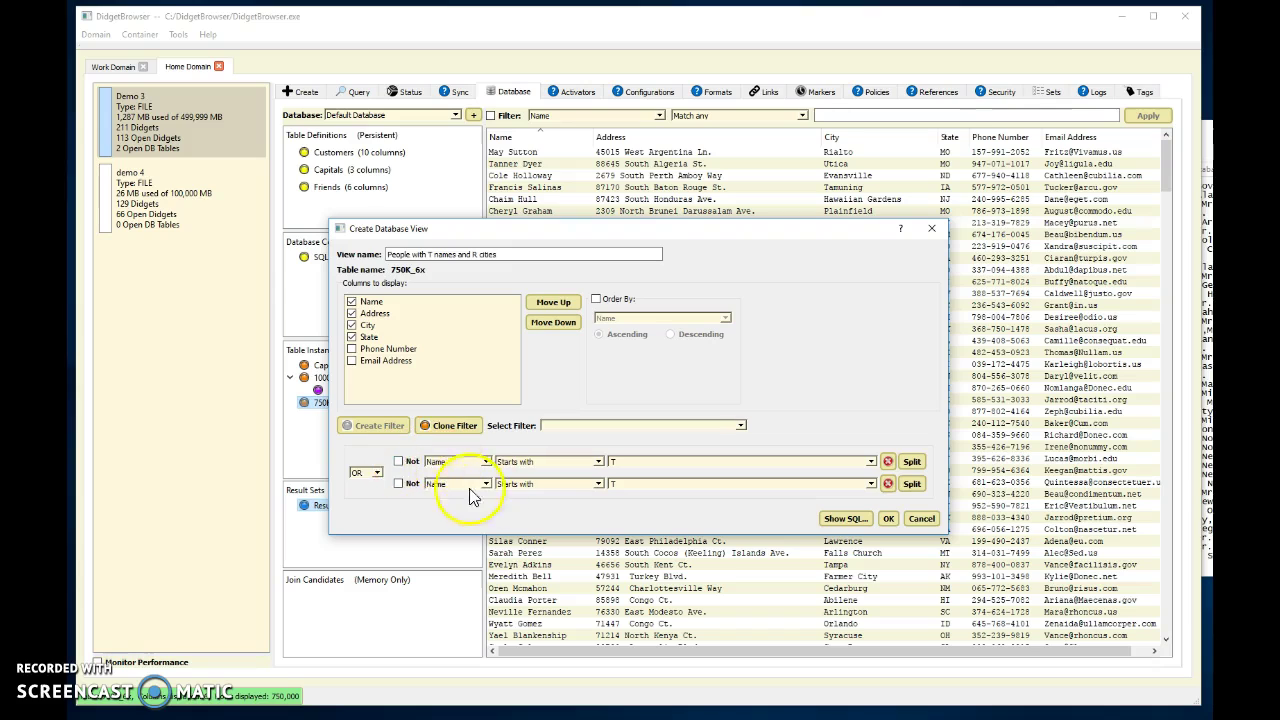
pyautogui.click(373, 472)
pyautogui.click(365, 496)
pyautogui.click(435, 484)
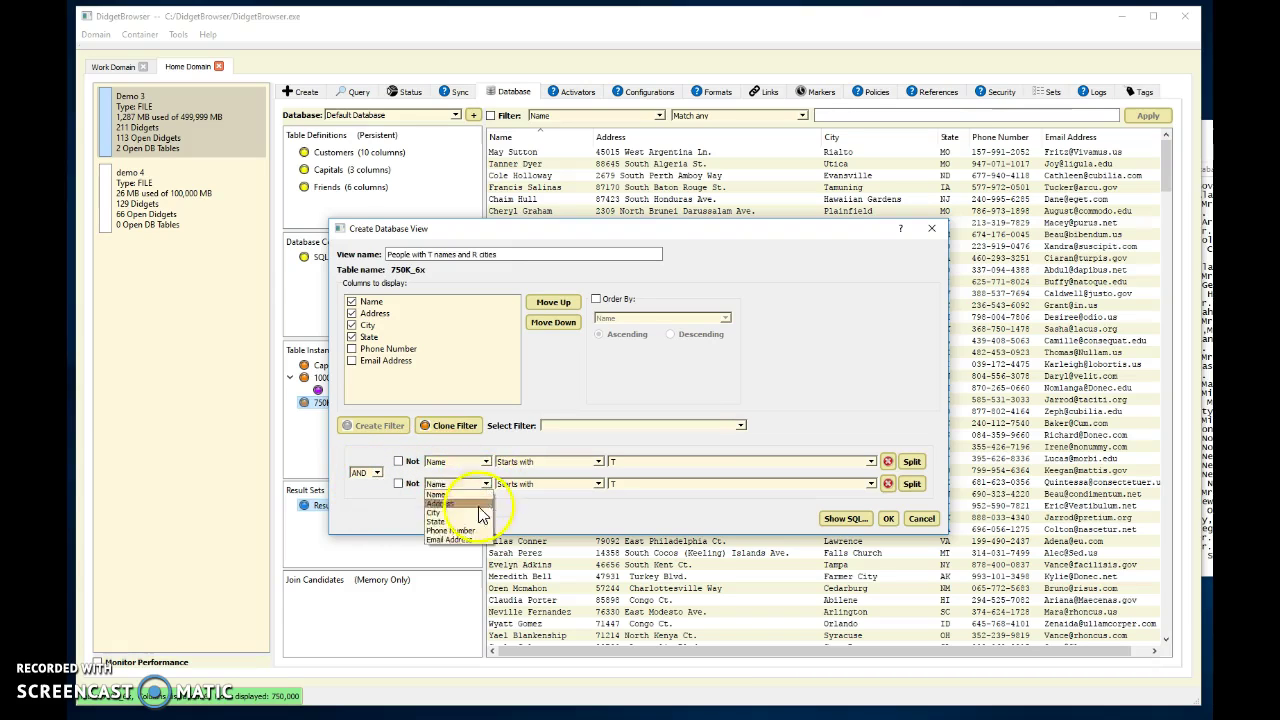
pyautogui.click(433, 512)
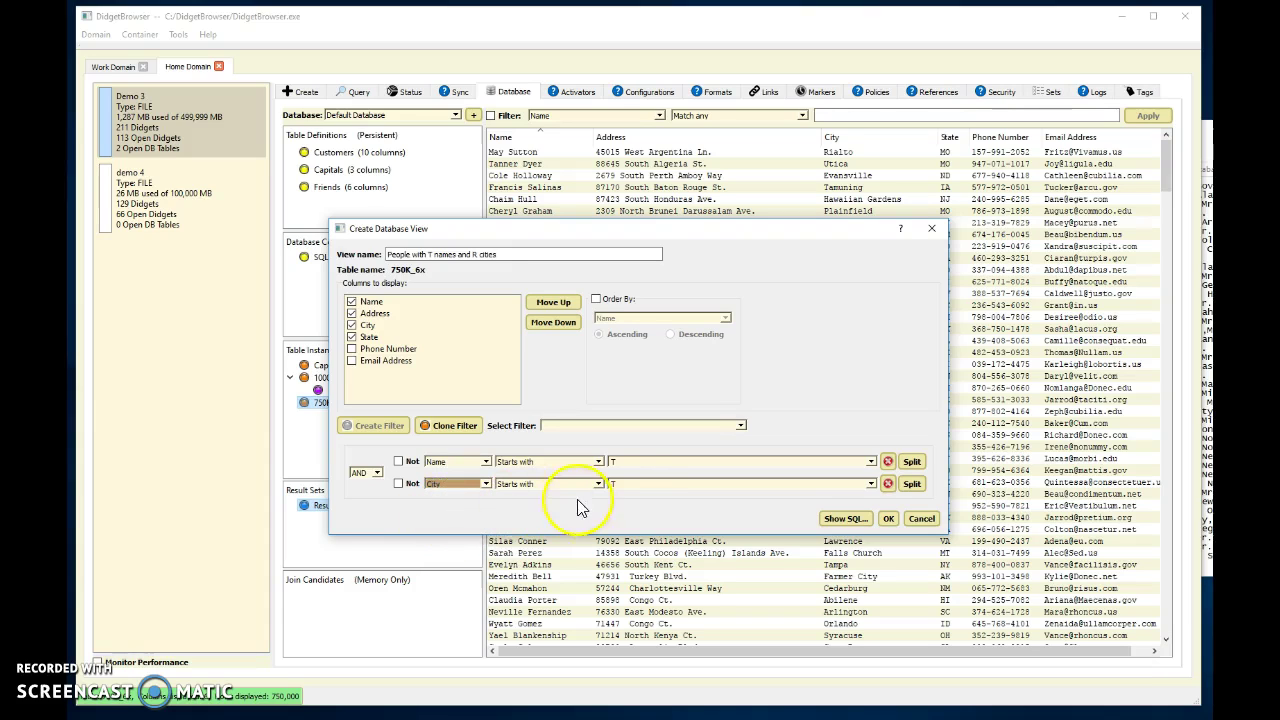
pyautogui.doubleClick(612, 484)
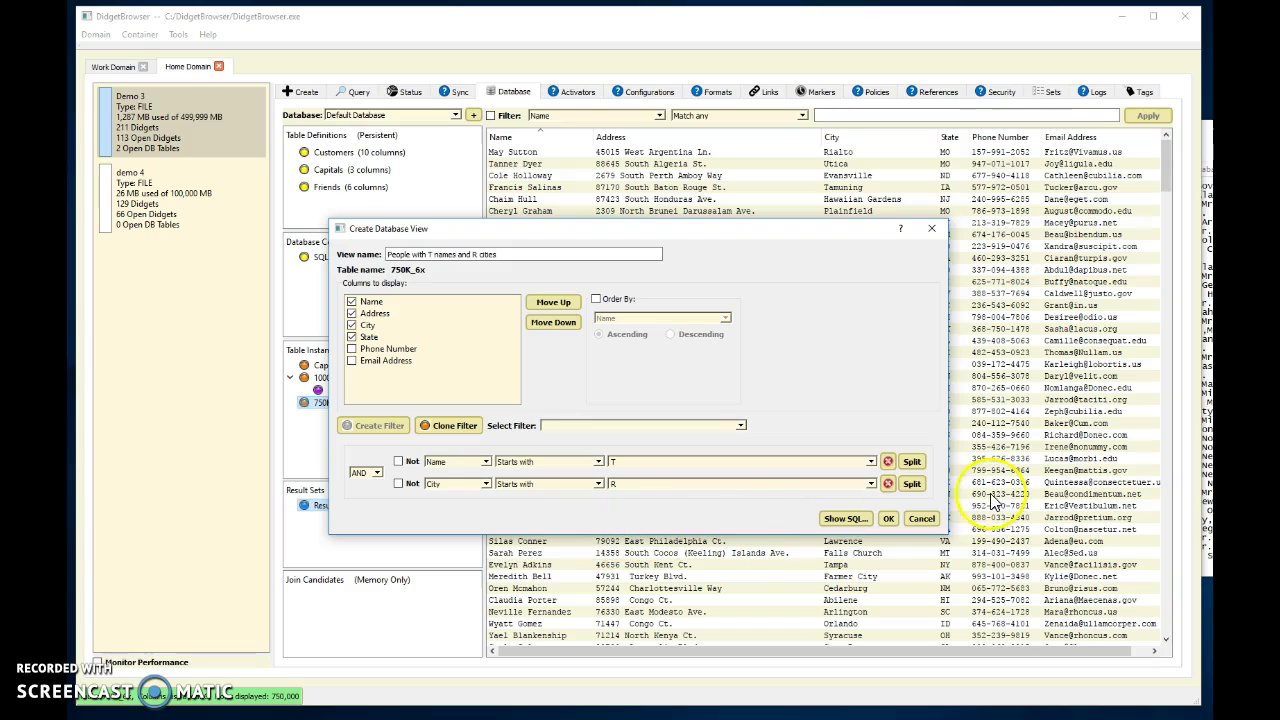
# - Review the SQL query generated for the view, and save the view
pyautogui.click(845, 519)
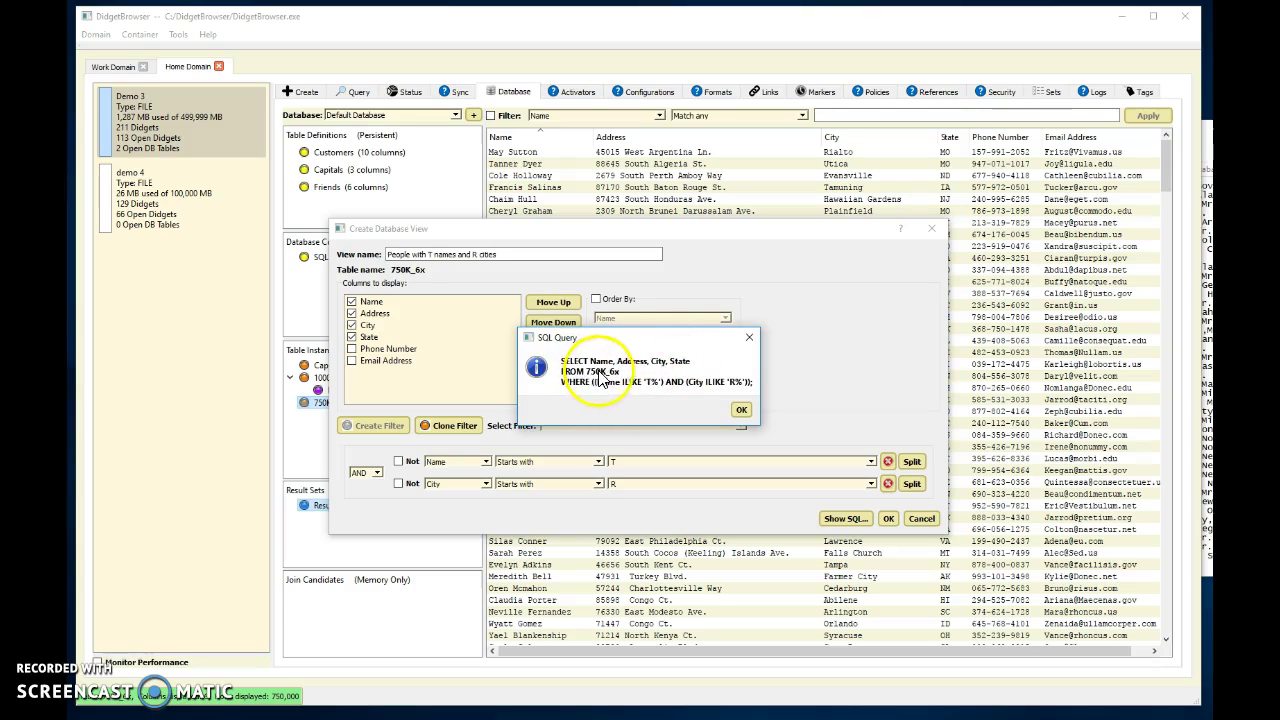
pyautogui.click(740, 412)
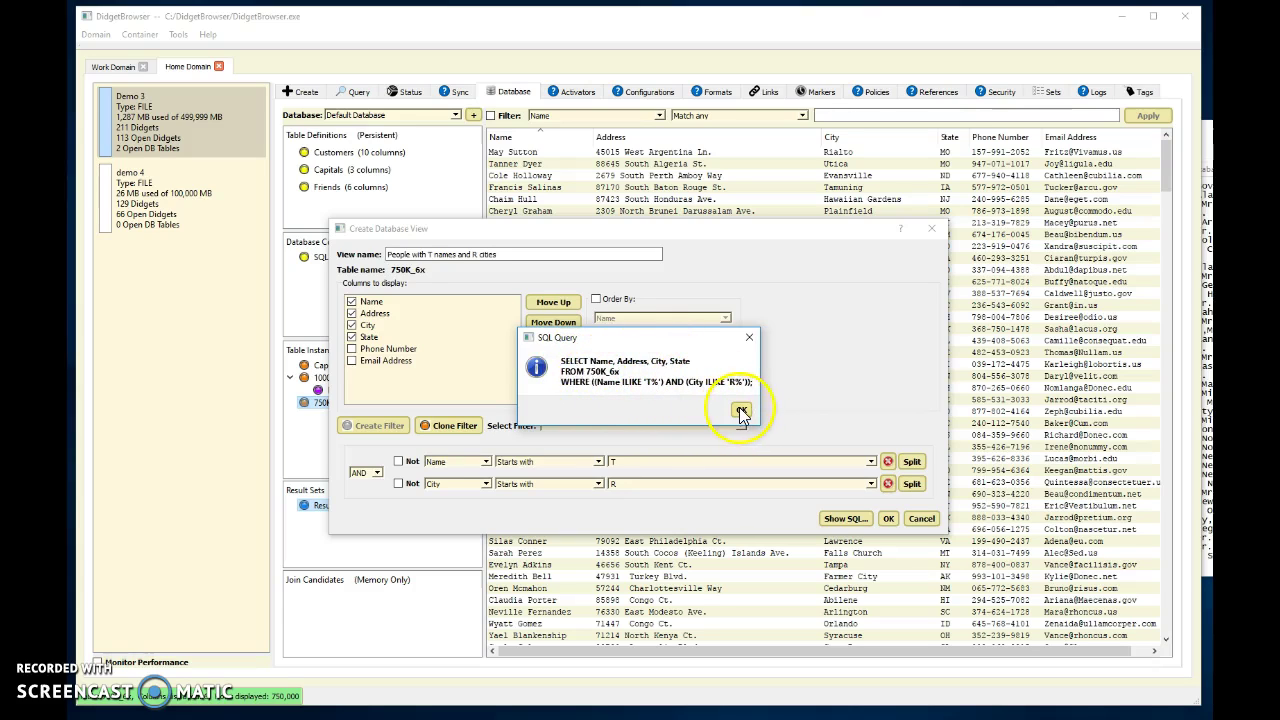
pyautogui.click(889, 520)
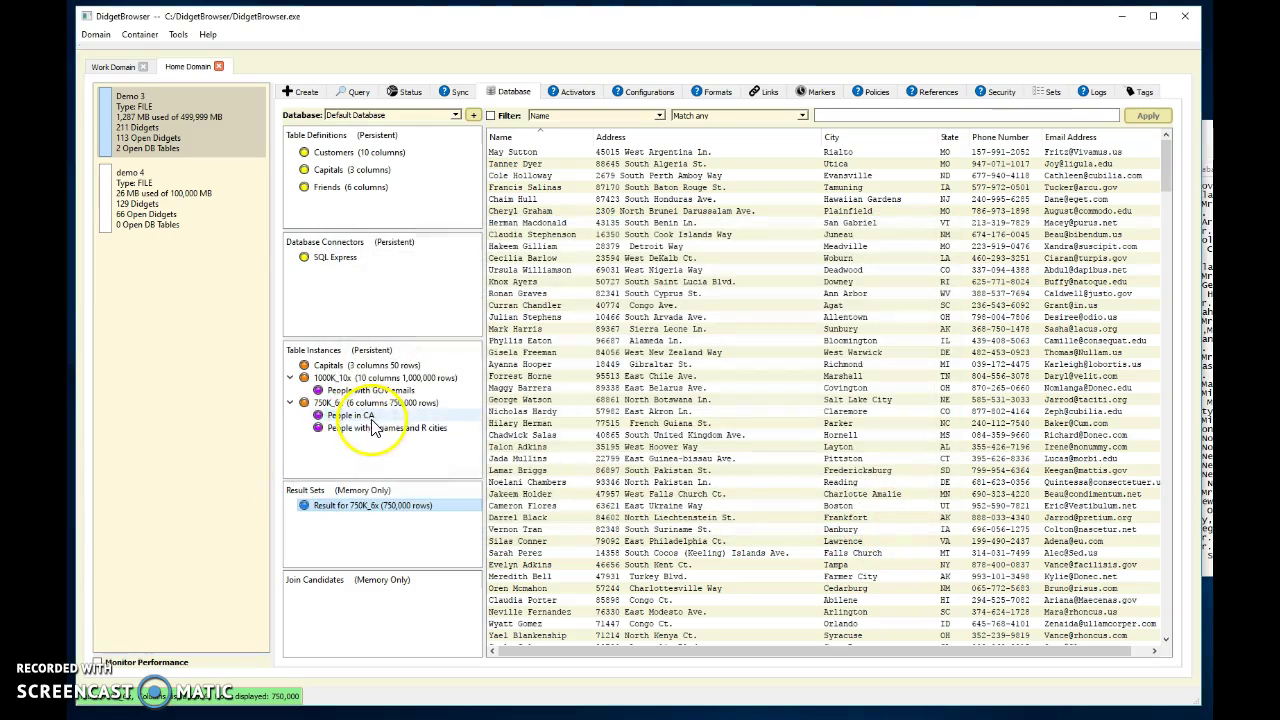
# - Run the People with T names and R cities view to display its matching rows
pyautogui.moveTo(366, 437)
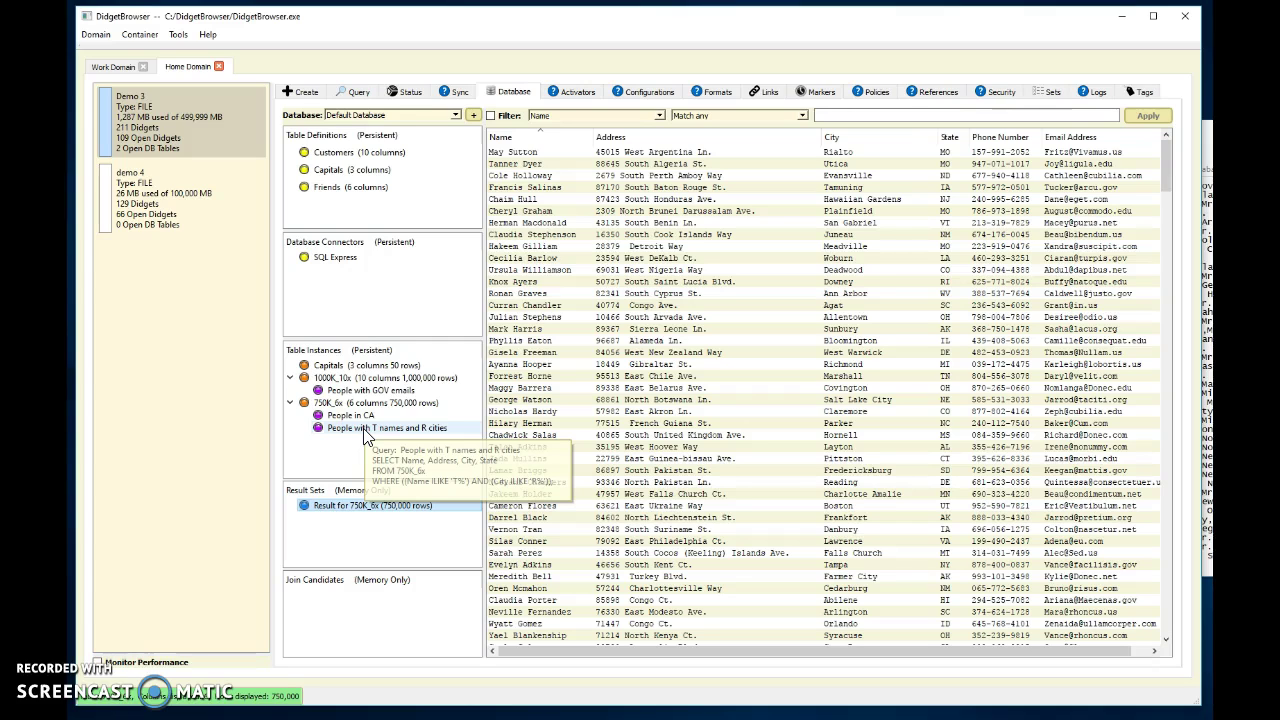
pyautogui.doubleClick(366, 433)
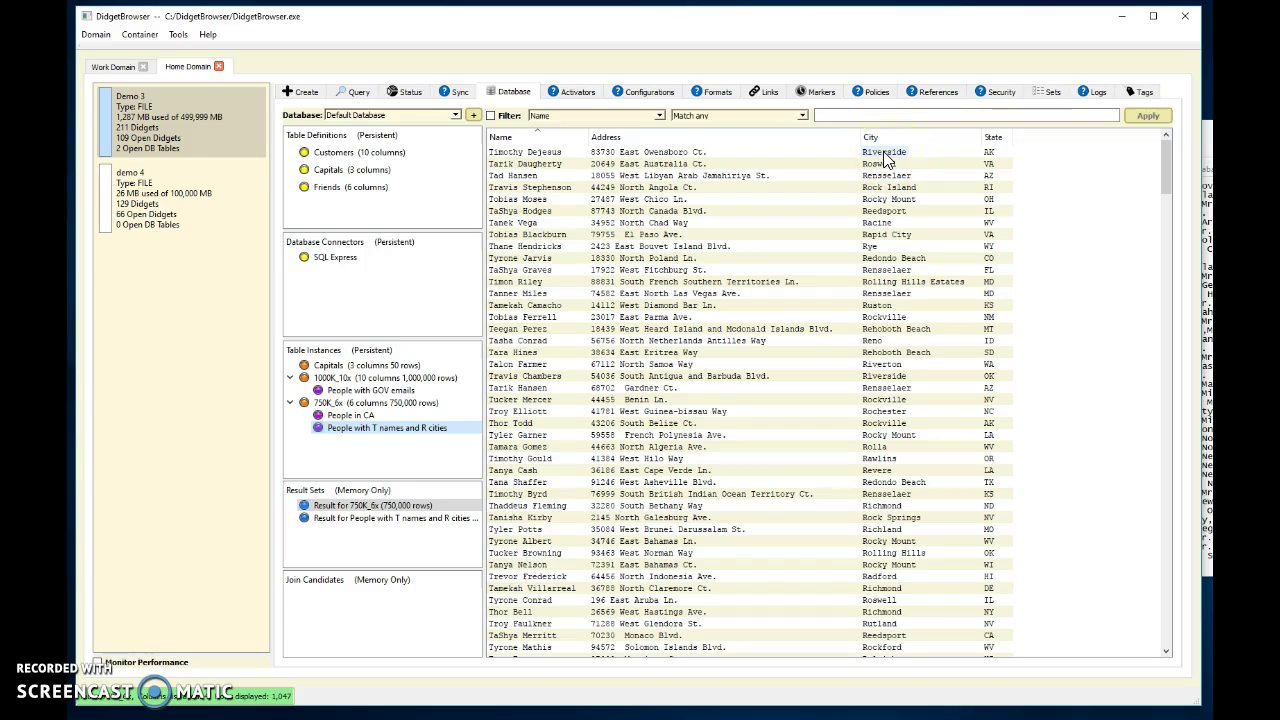
# - Start another view on 750K_6x named "People in C states or have East addrs" that includes all columns
pyautogui.click(340, 403)
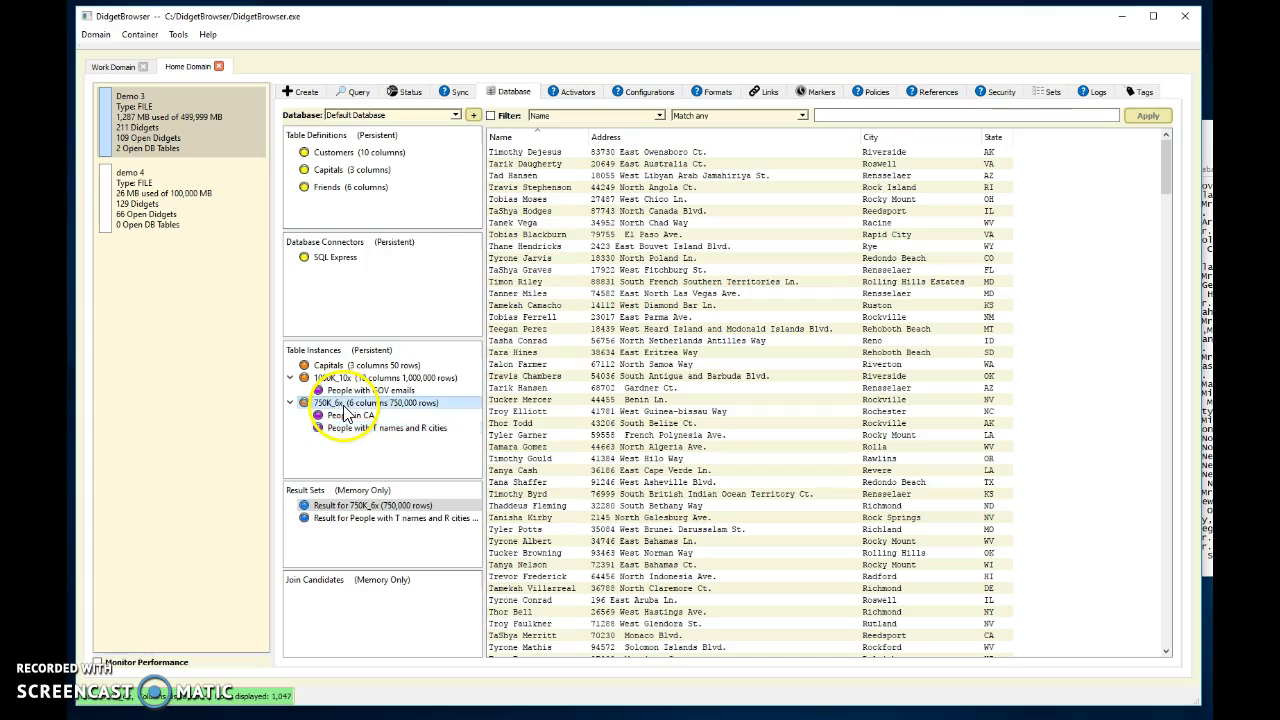
pyautogui.rightClick(345, 410)
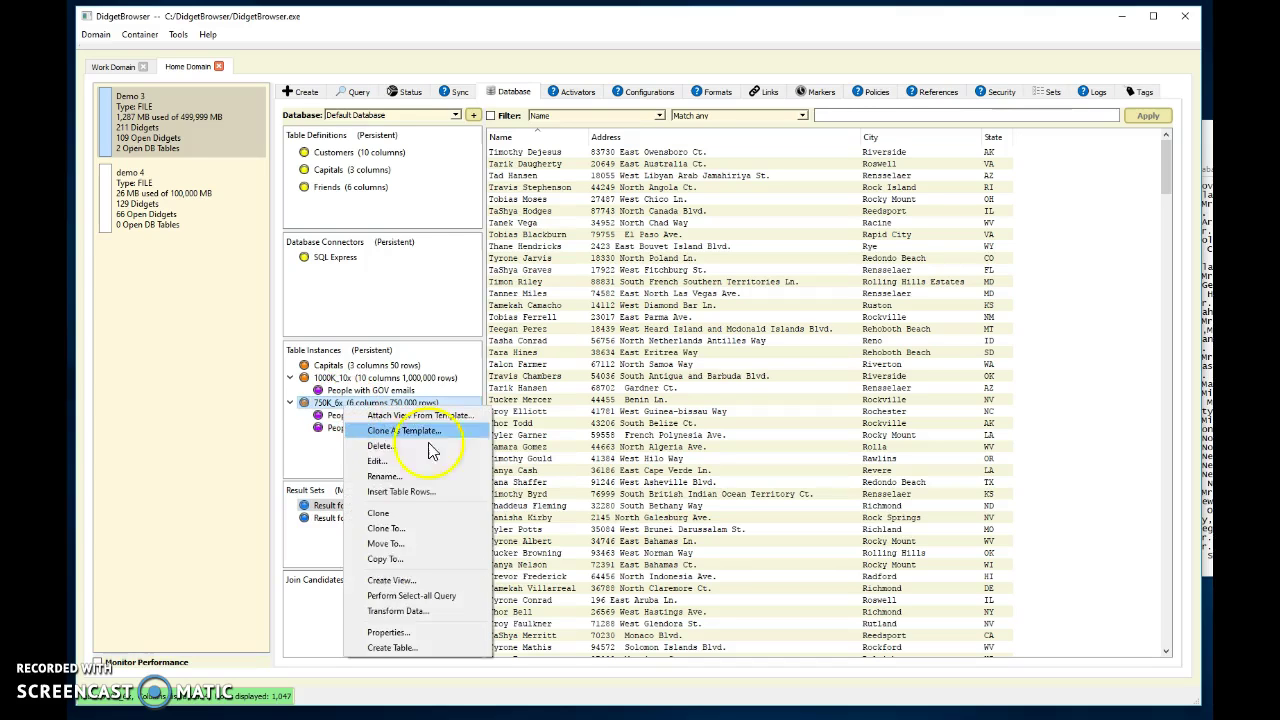
pyautogui.click(395, 588)
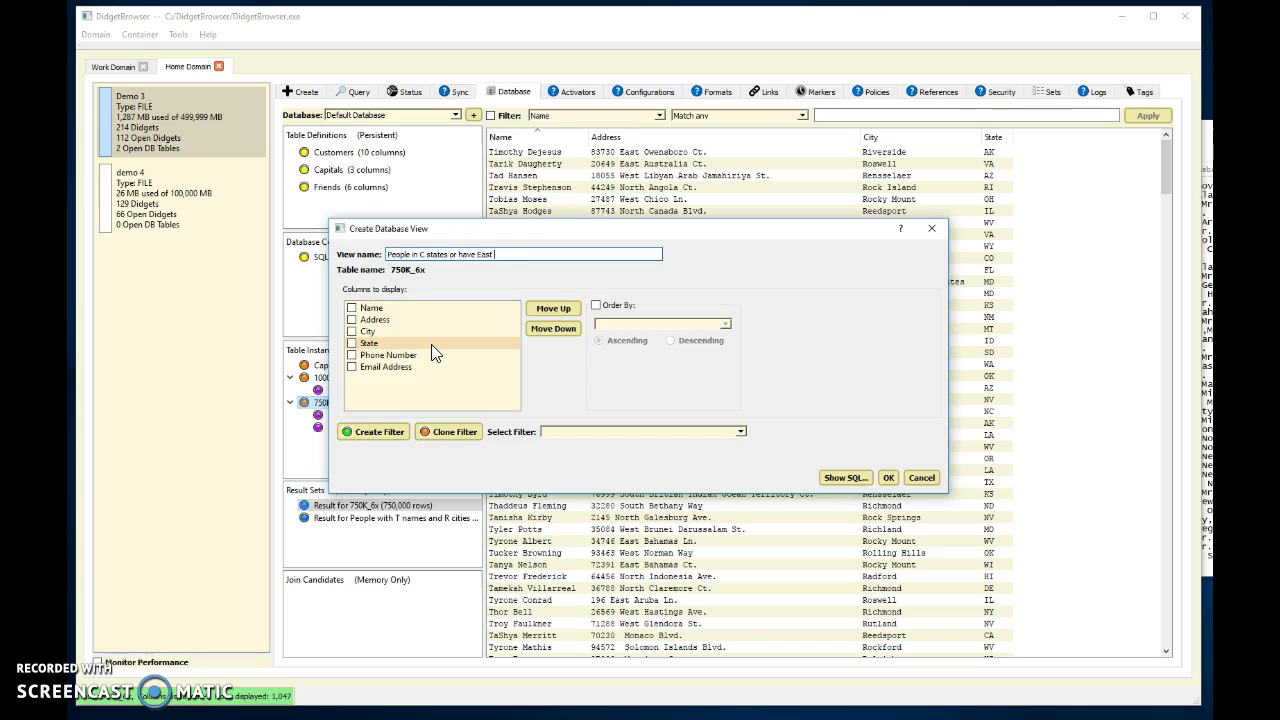
pyautogui.write('d')
pyautogui.rightClick(441, 335)
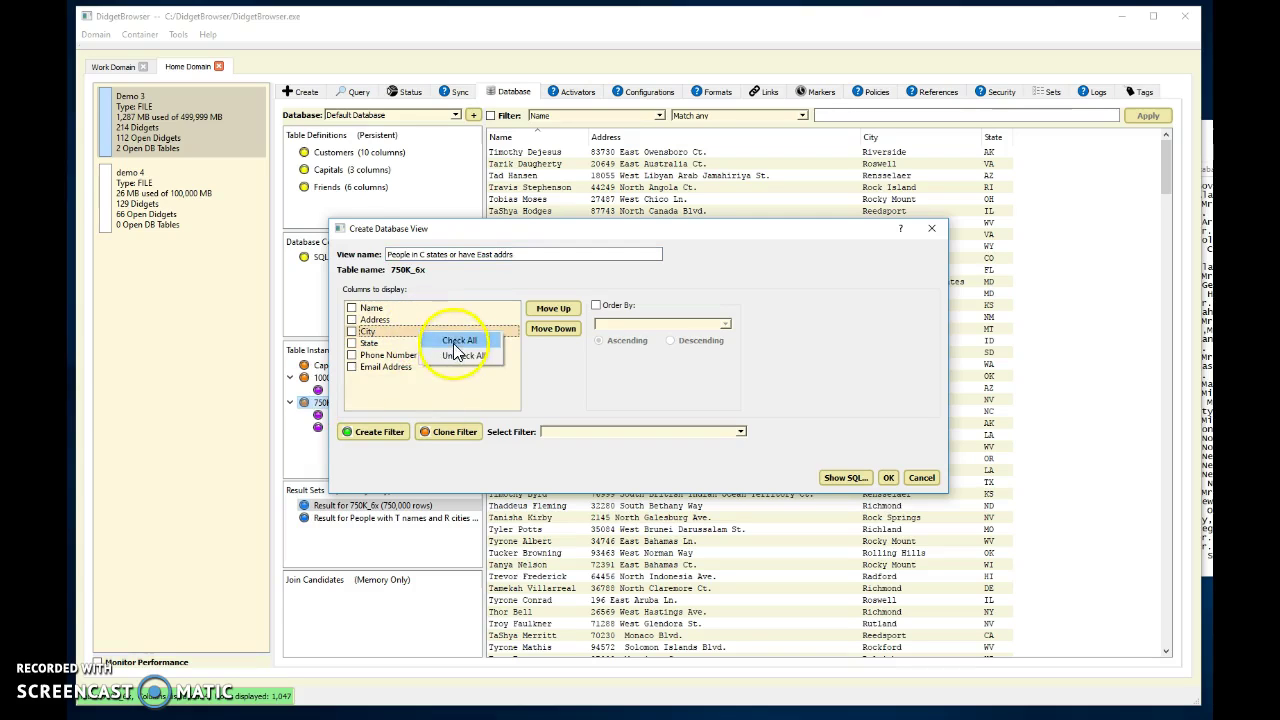
pyautogui.click(456, 341)
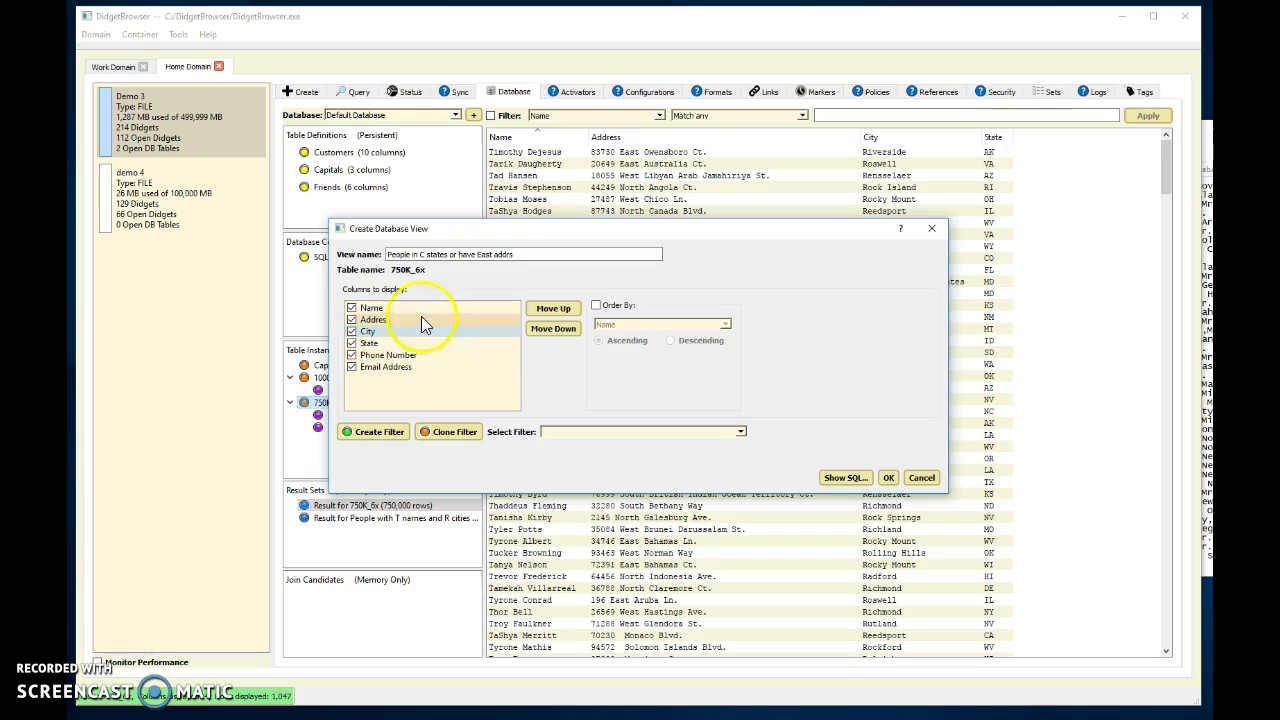
# - Create a filter for the view, split it into two conditions joined by OR, and require that State starts with C in the first
pyautogui.click(385, 431)
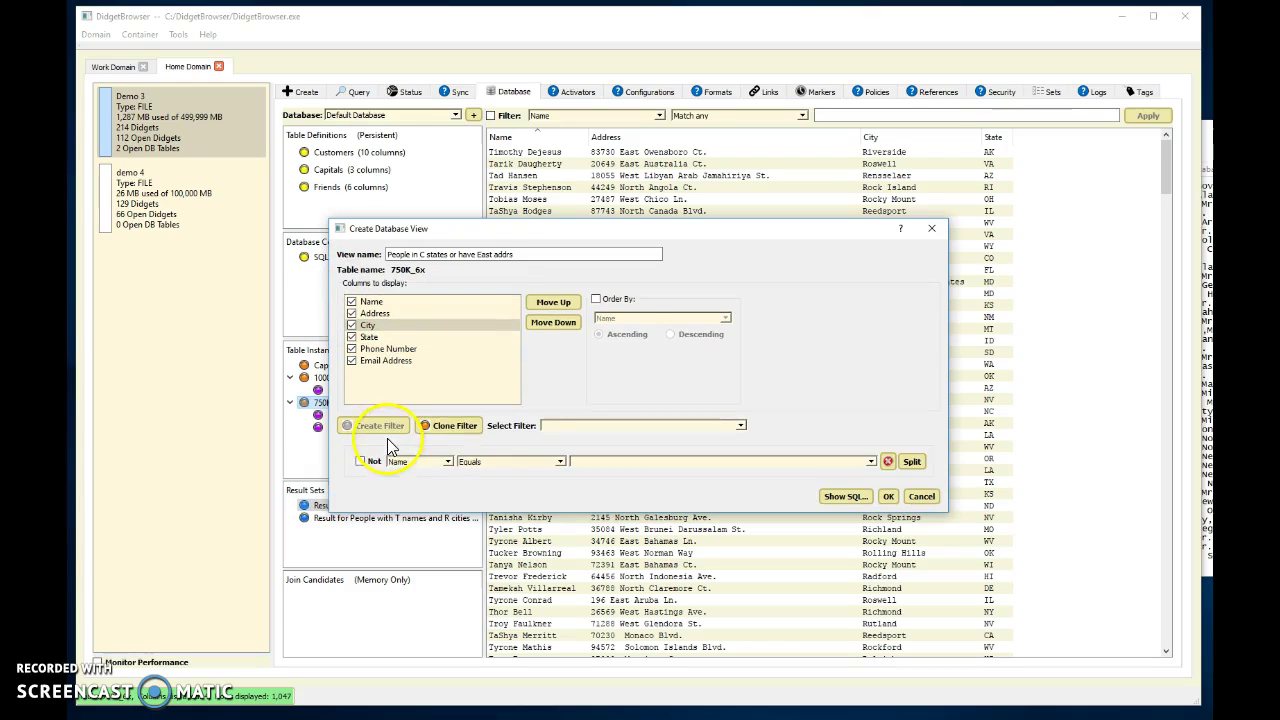
pyautogui.click(911, 462)
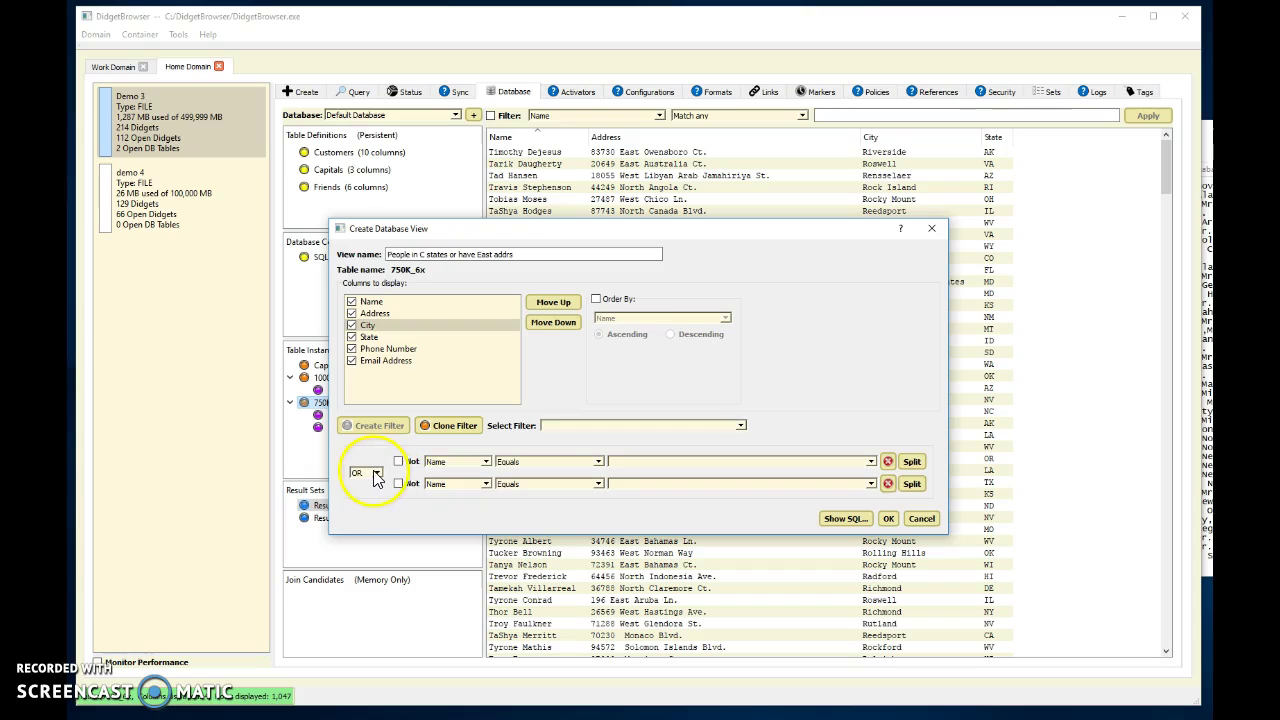
pyautogui.click(488, 464)
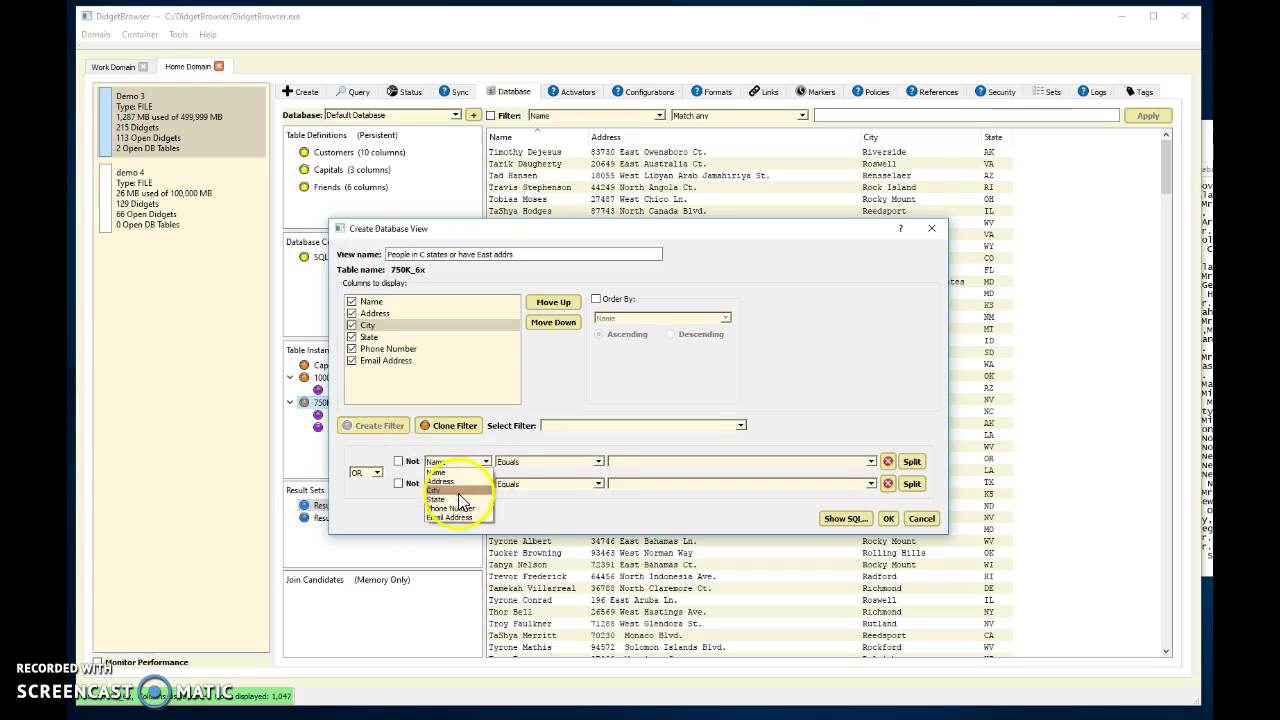
pyautogui.click(440, 512)
pyautogui.click(598, 462)
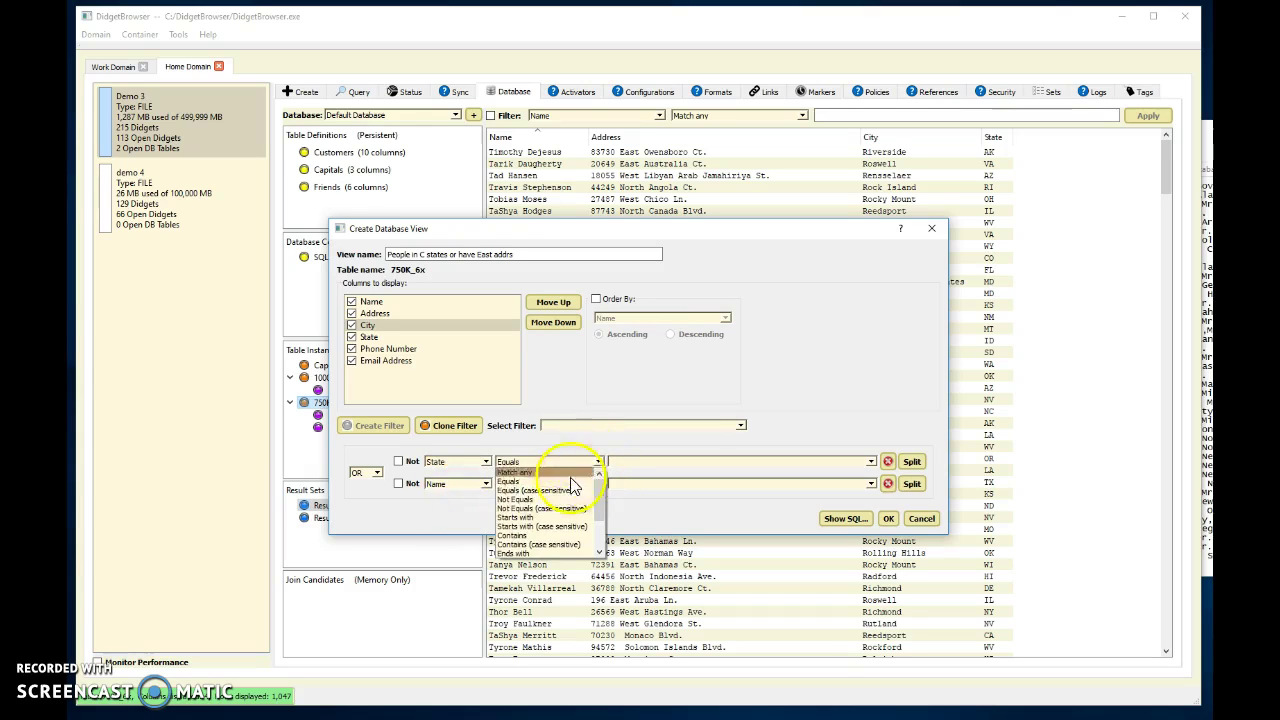
pyautogui.click(518, 518)
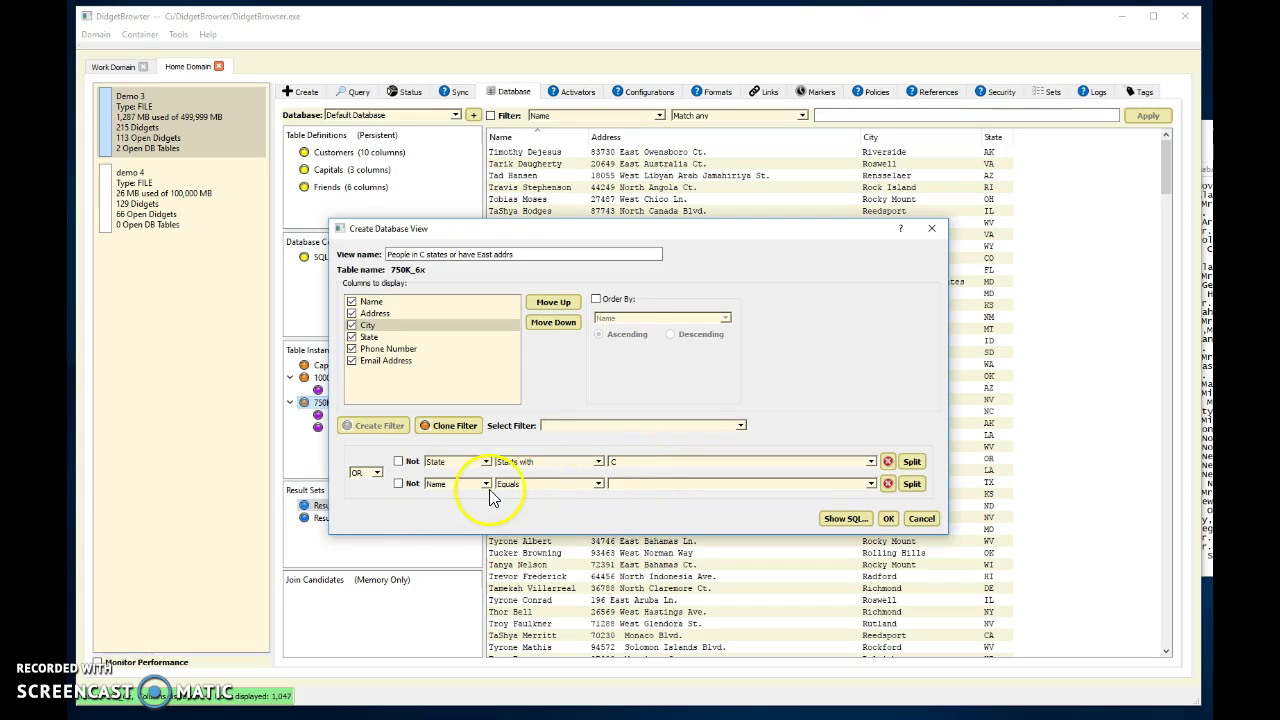
# - Set the second filter condition so that Address contains "east"
pyautogui.click(448, 494)
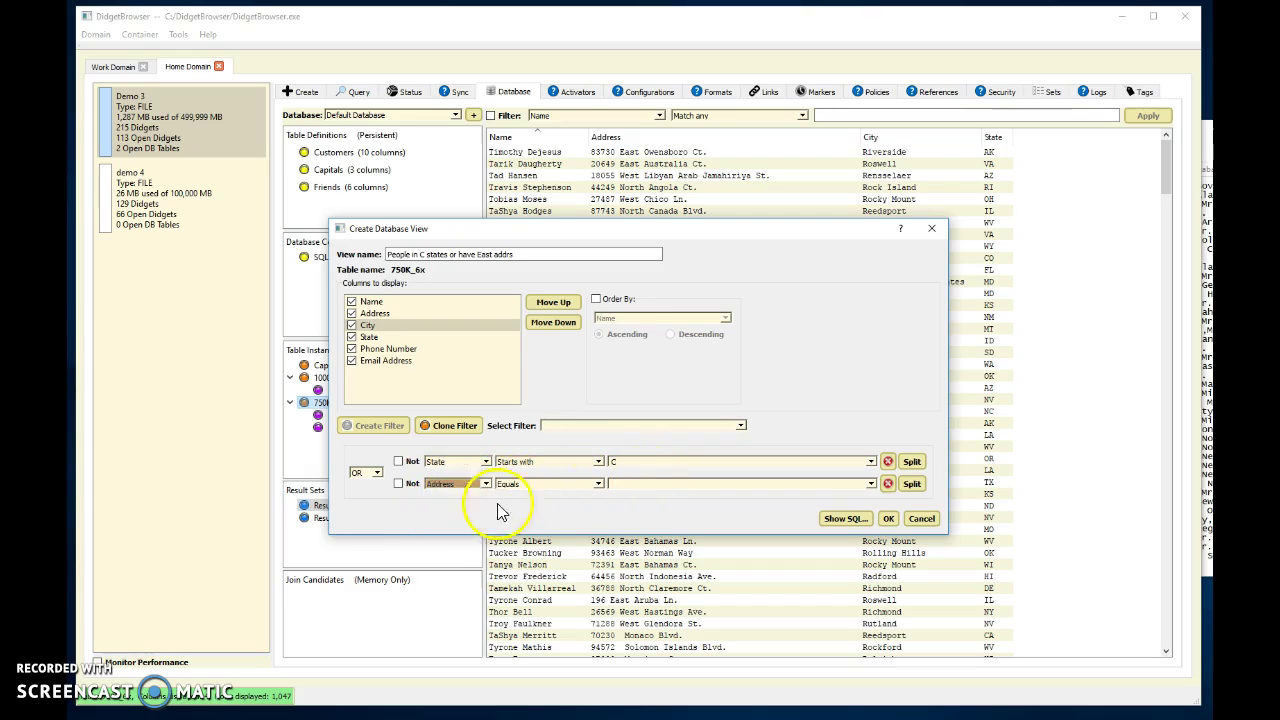
pyautogui.click(598, 484)
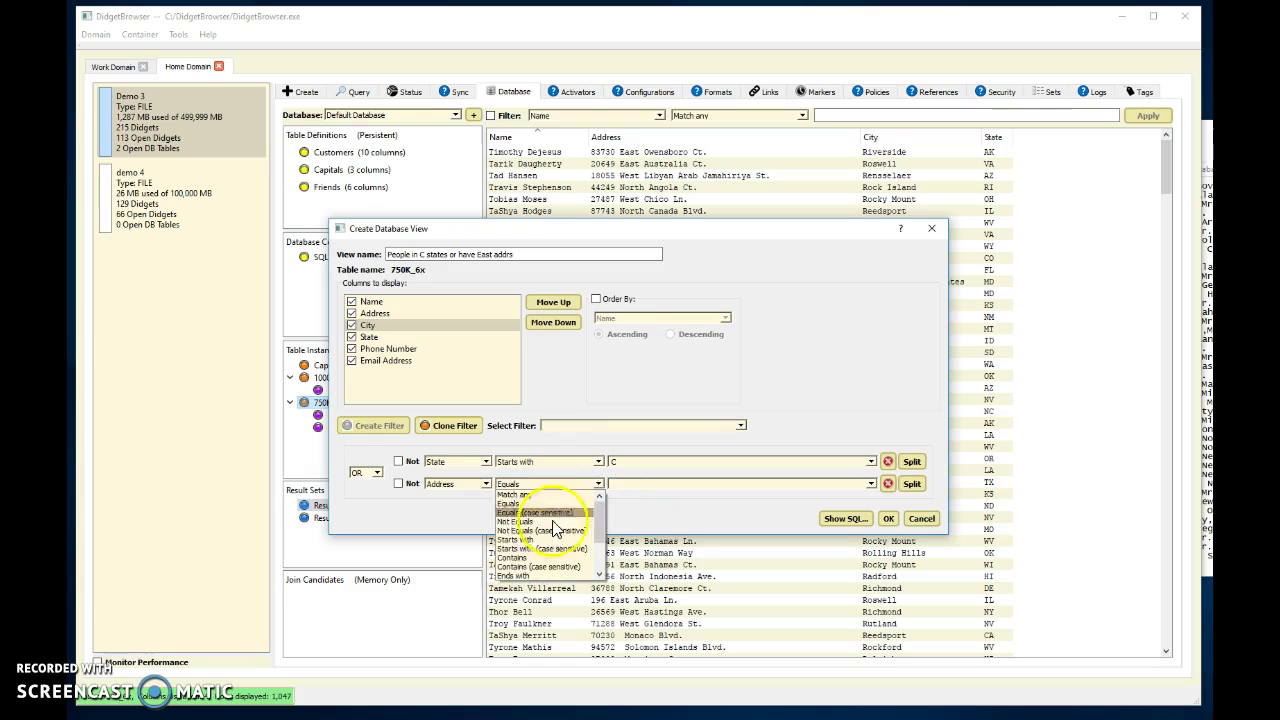
pyautogui.click(517, 558)
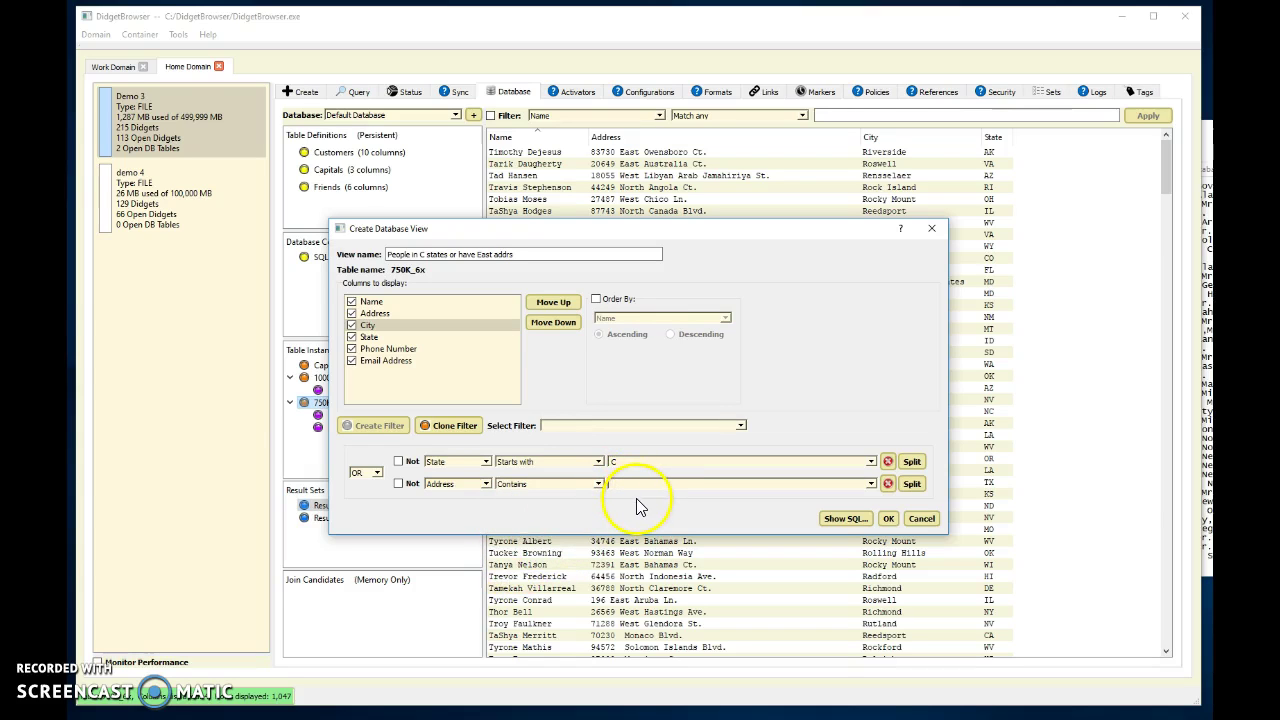
pyautogui.click(790, 522)
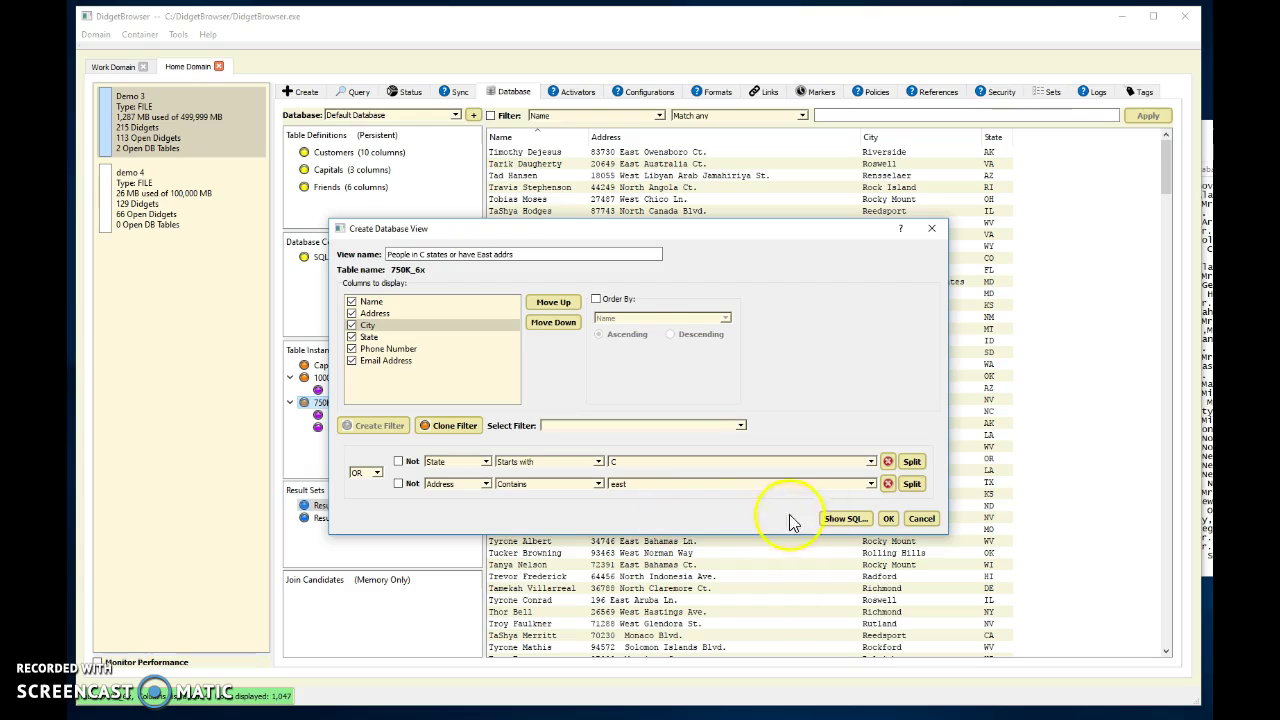
# - Review the SQL query generated from the OR conditions, and save the new view
pyautogui.click(842, 520)
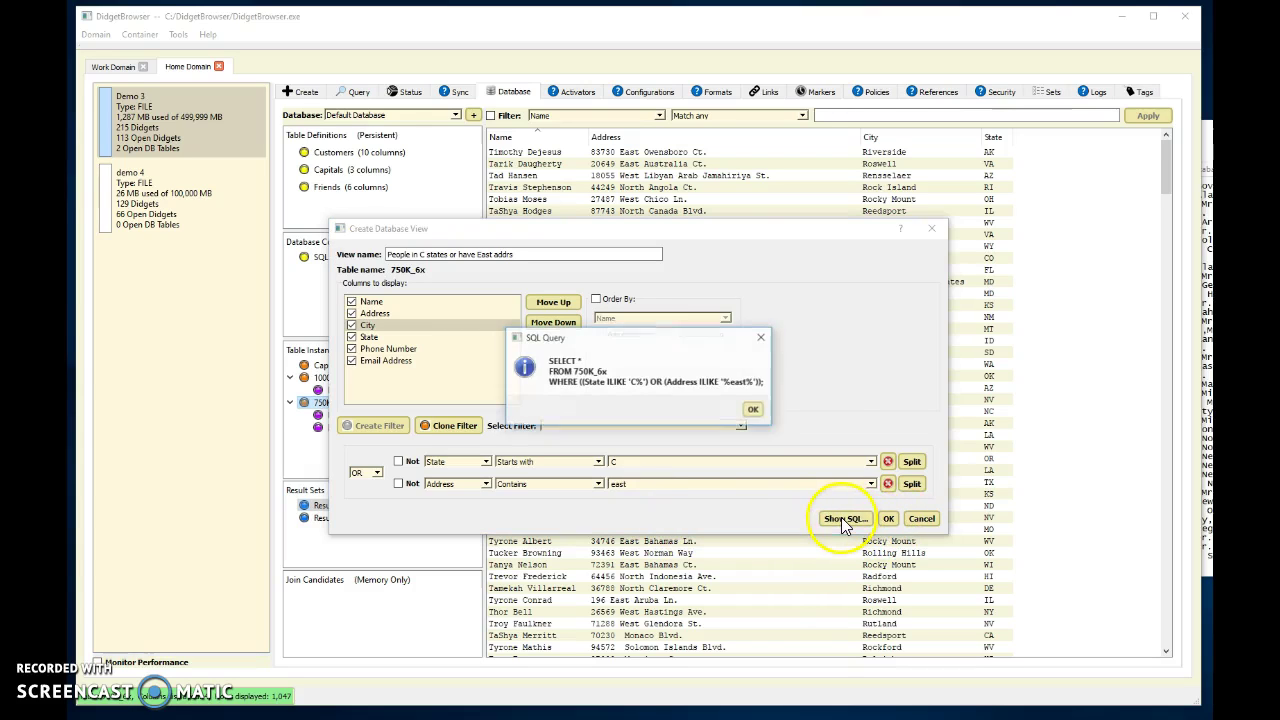
pyautogui.click(753, 411)
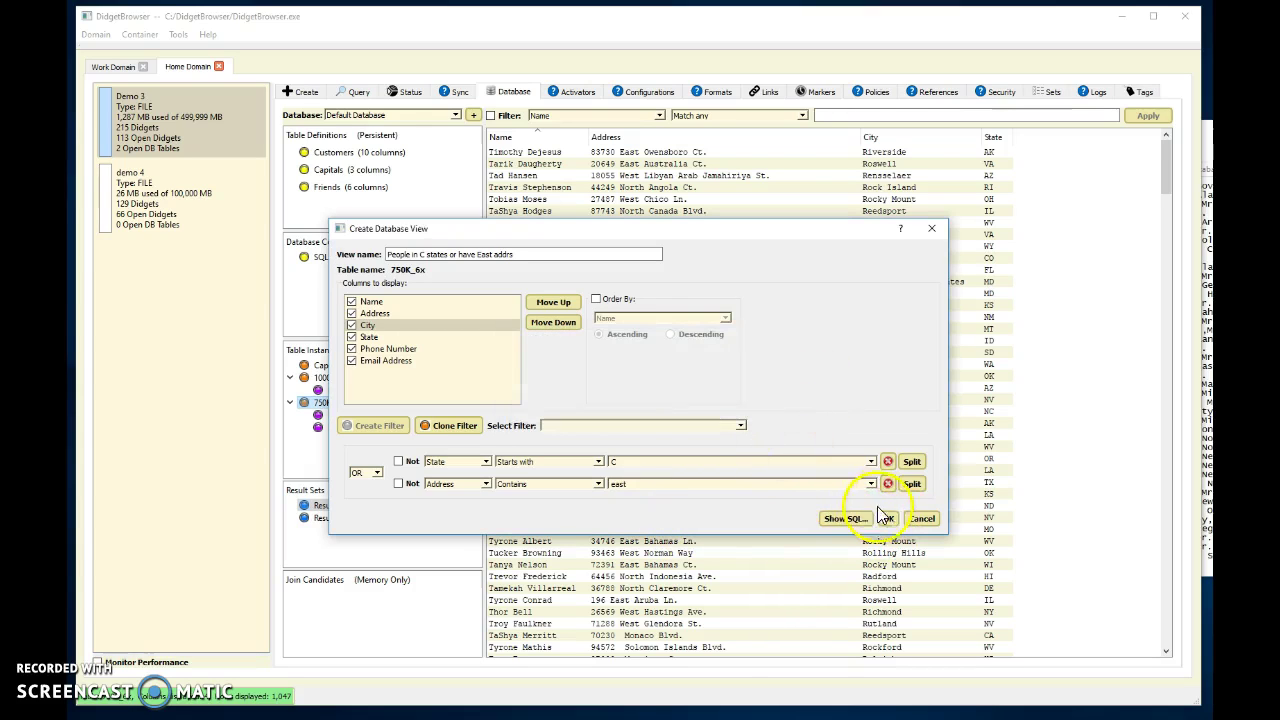
pyautogui.click(889, 519)
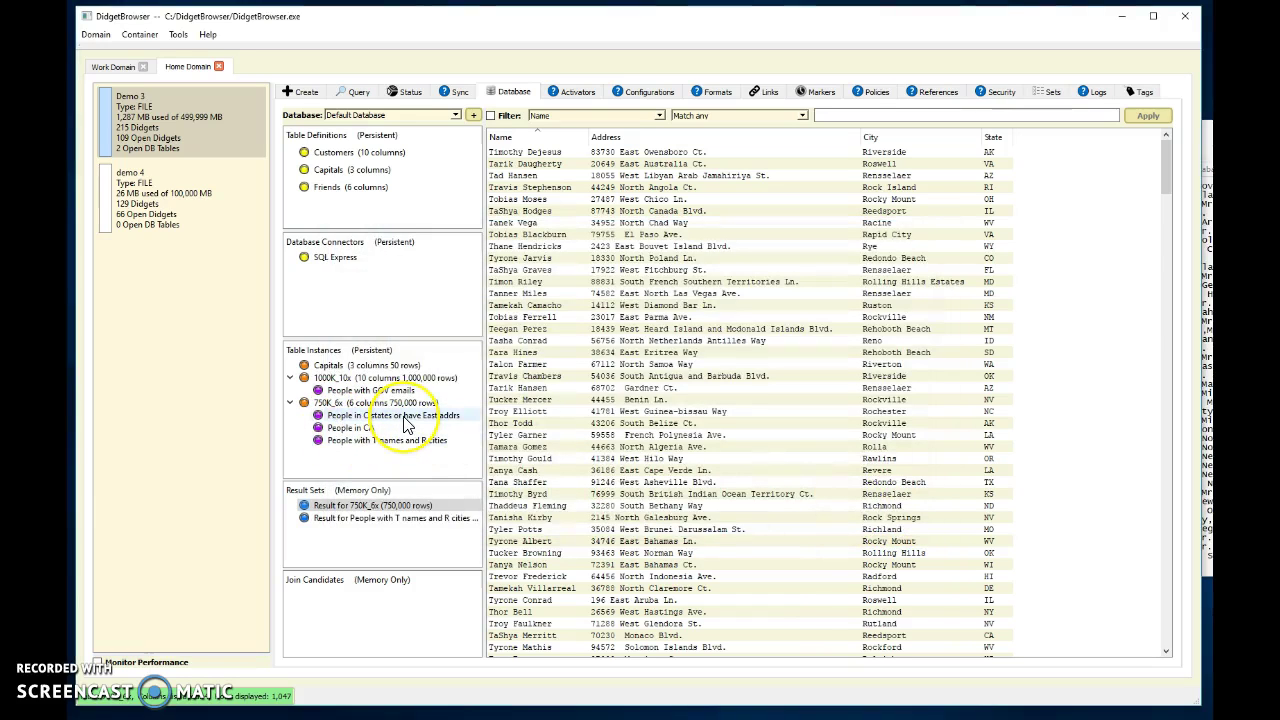
# - Run the "People in C states or have East addrs" view and check the Address and State values of its rows against the filter
pyautogui.click(403, 417)
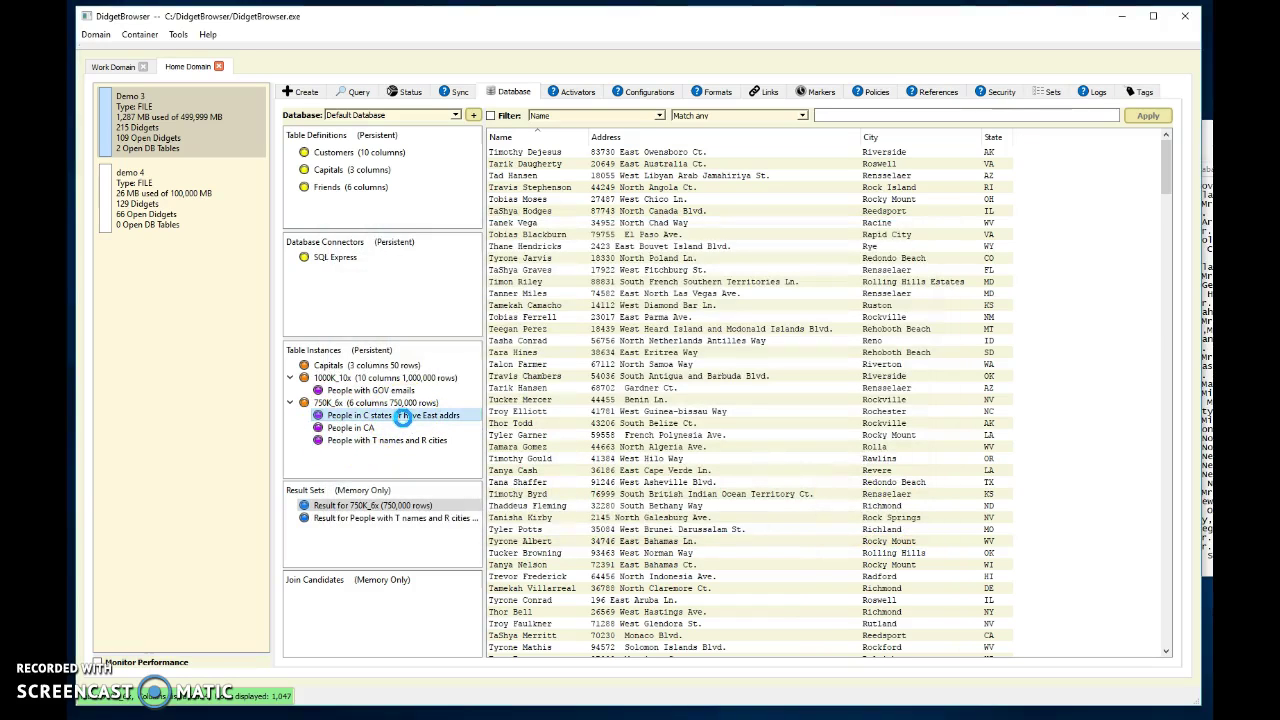
pyautogui.doubleClick(403, 417)
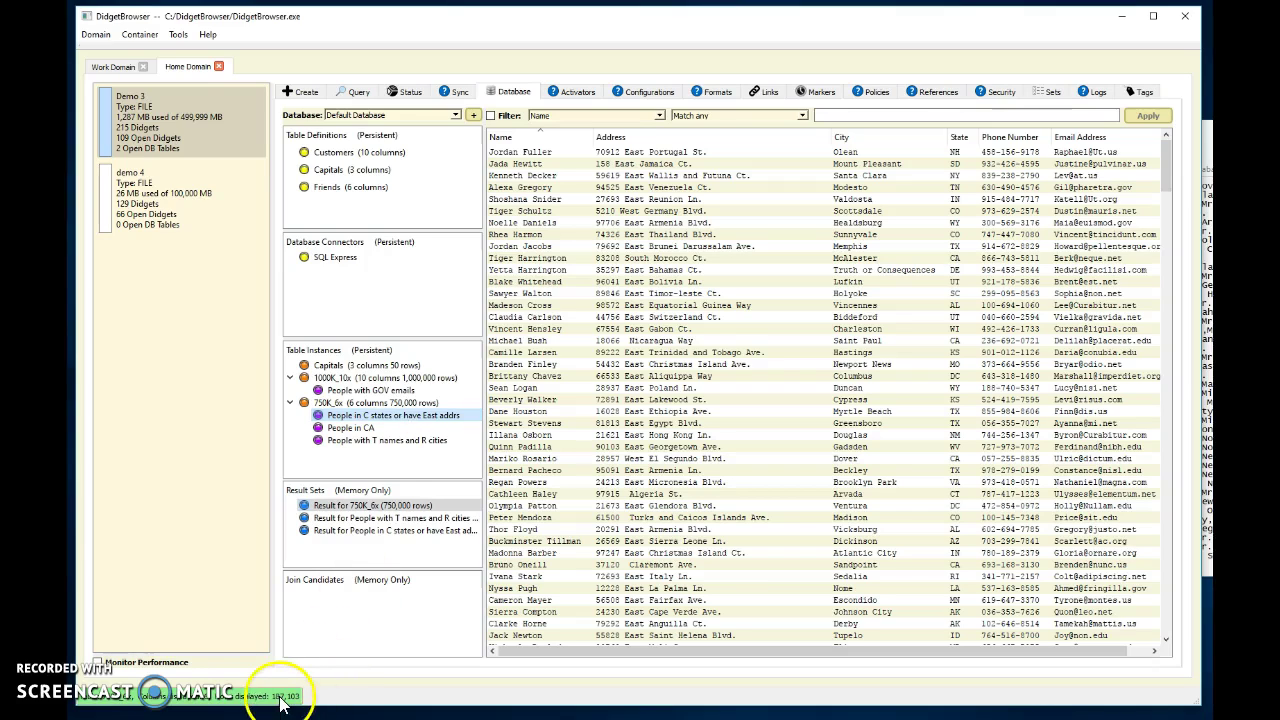
pyautogui.click(632, 155)
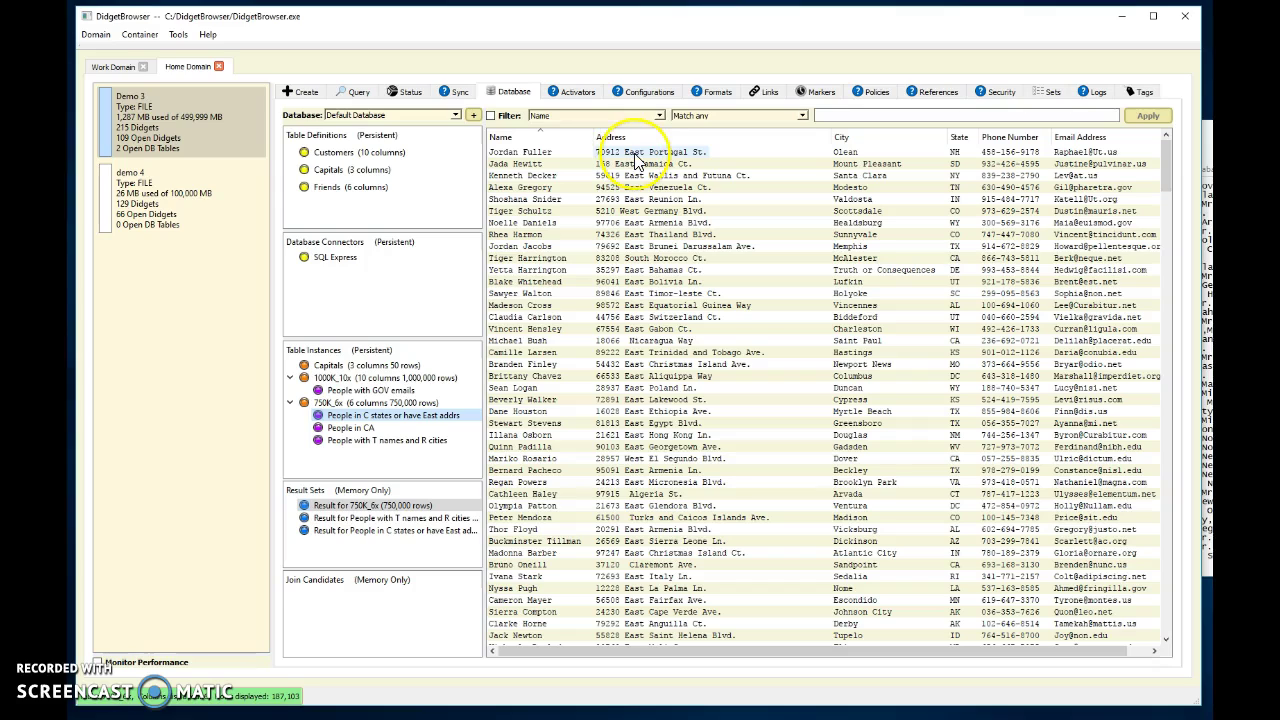
pyautogui.click(955, 152)
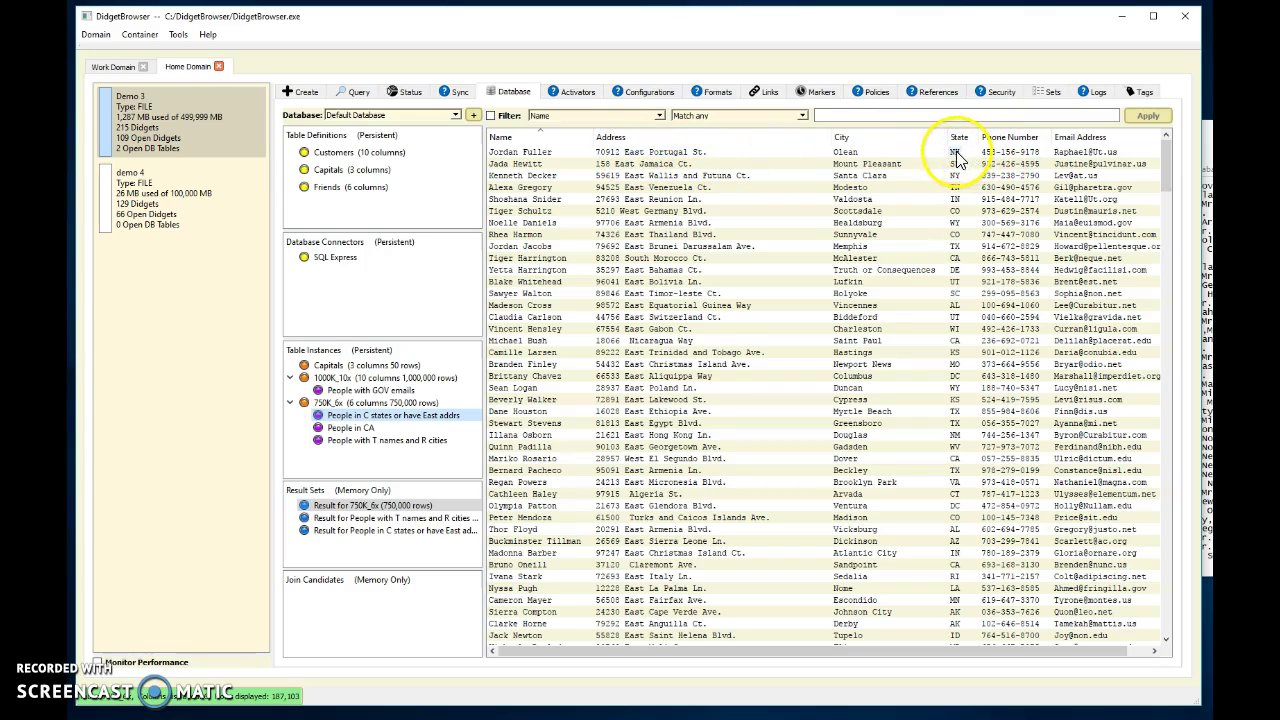
pyautogui.click(645, 220)
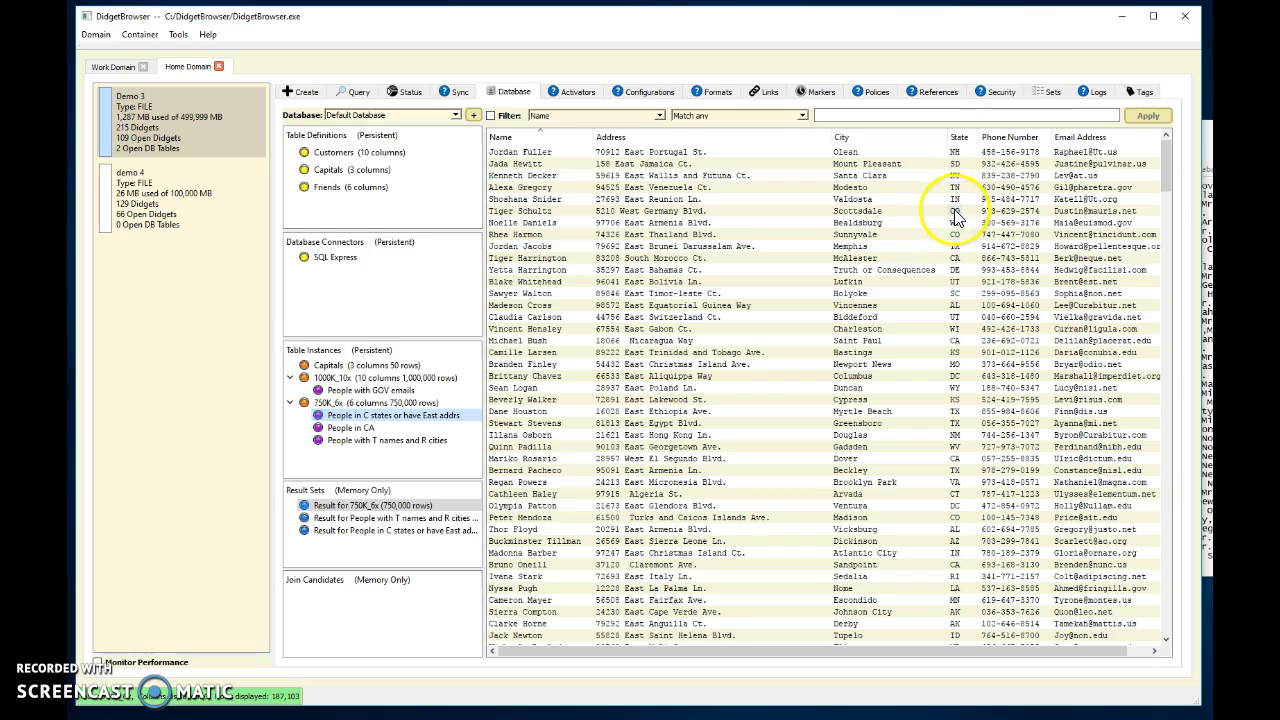
pyautogui.click(633, 259)
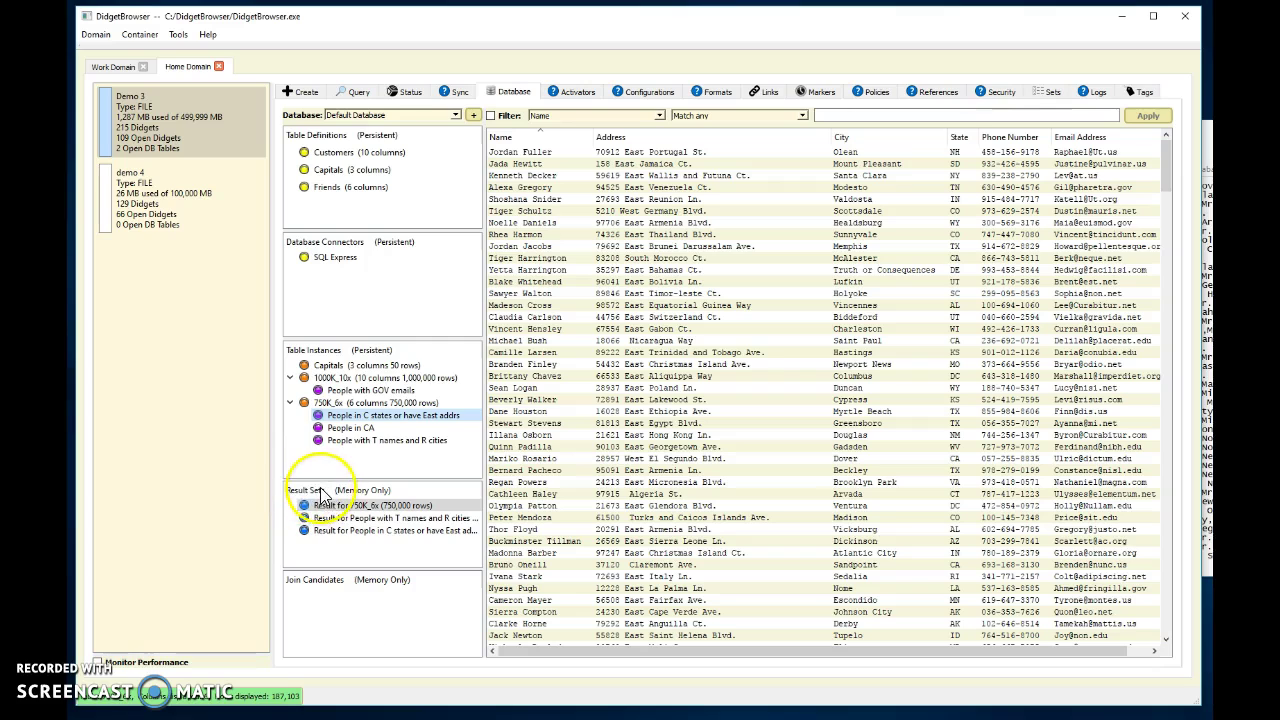
# - Look through the result sets held in memory and redisplay the rows of the 750K_6x result
pyautogui.click(351, 520)
pyautogui.click(352, 531)
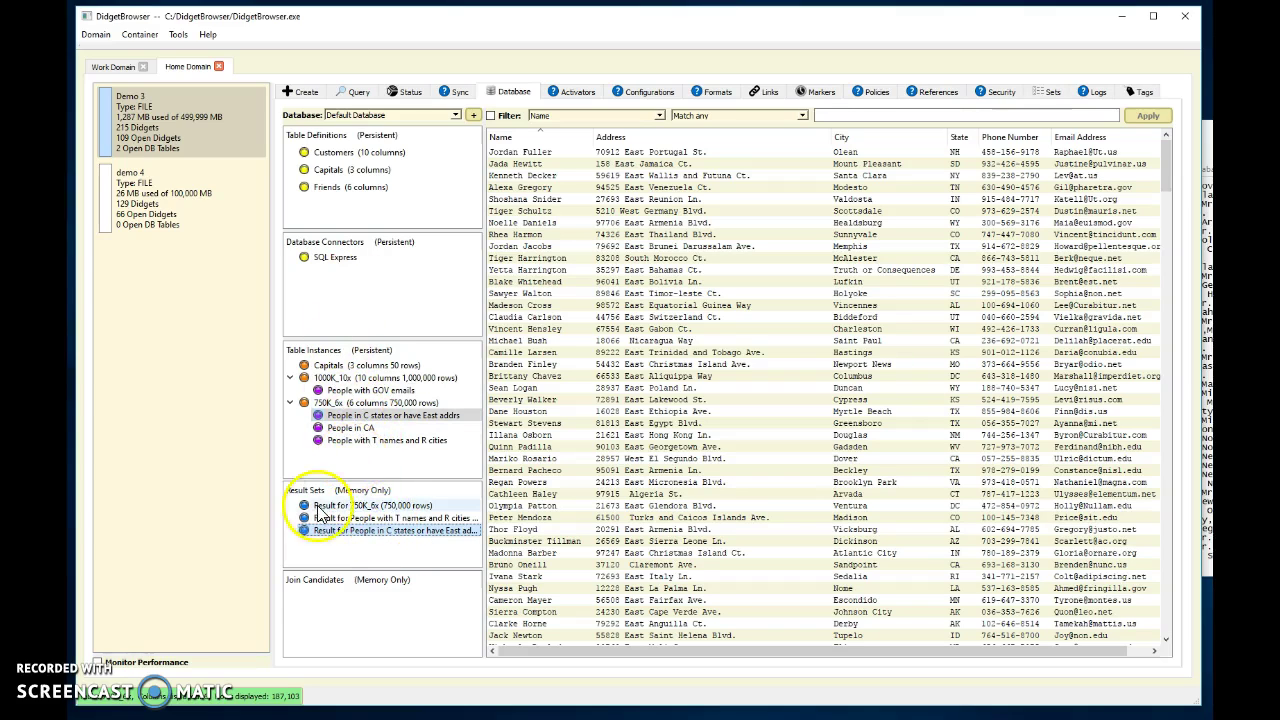
pyautogui.click(368, 507)
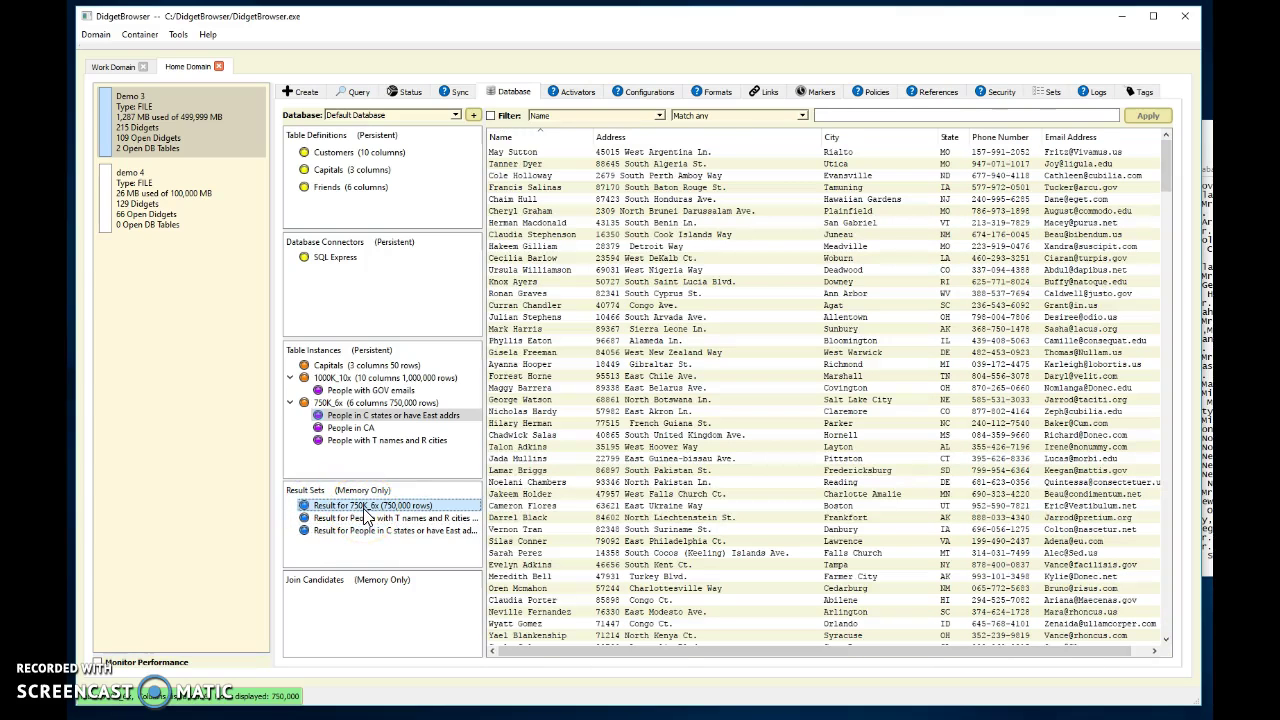
pyautogui.click(920, 411)
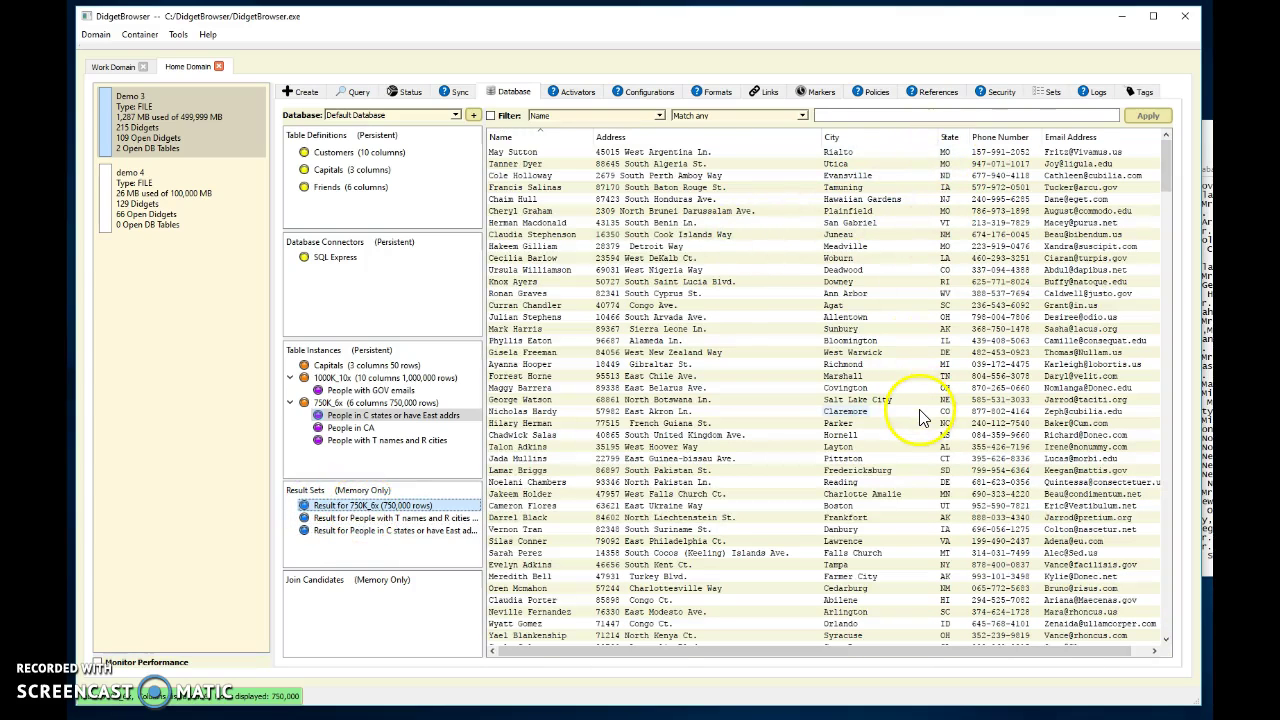
pyautogui.click(350, 508)
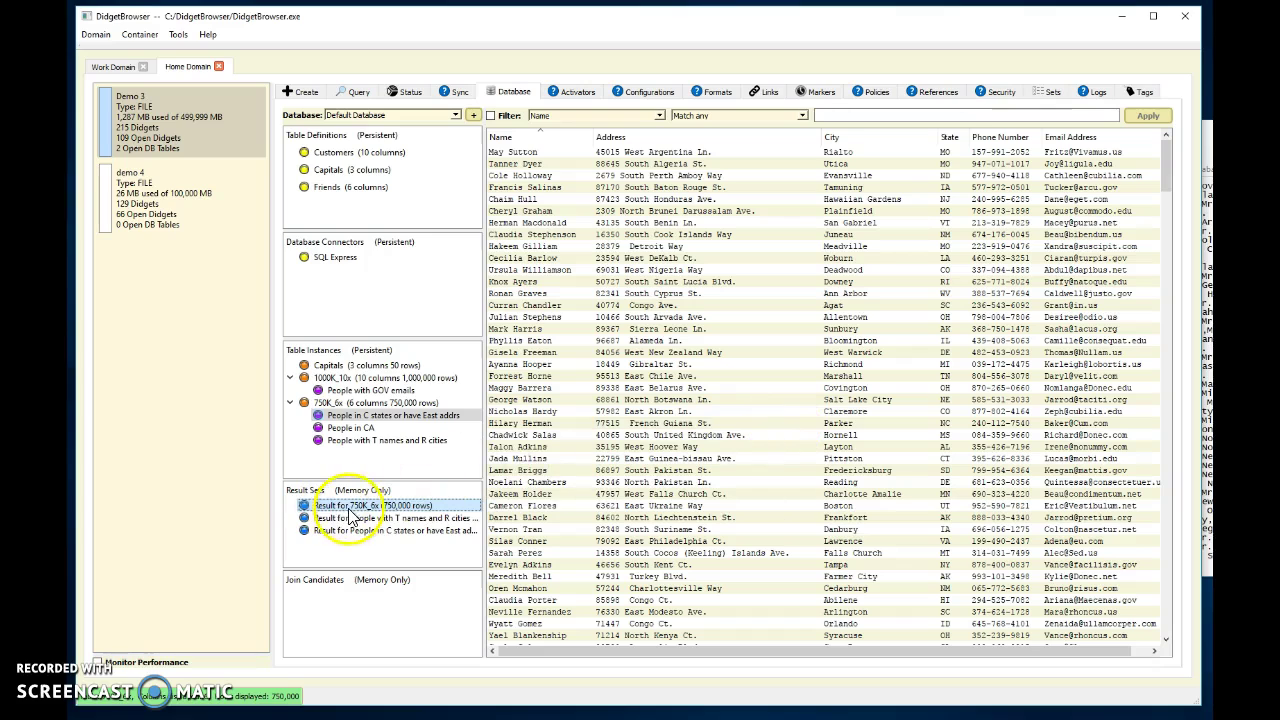
# - Load the Capitals table as a result set, and add the 750K_6x result set as a join candidate
pyautogui.doubleClick(345, 366)
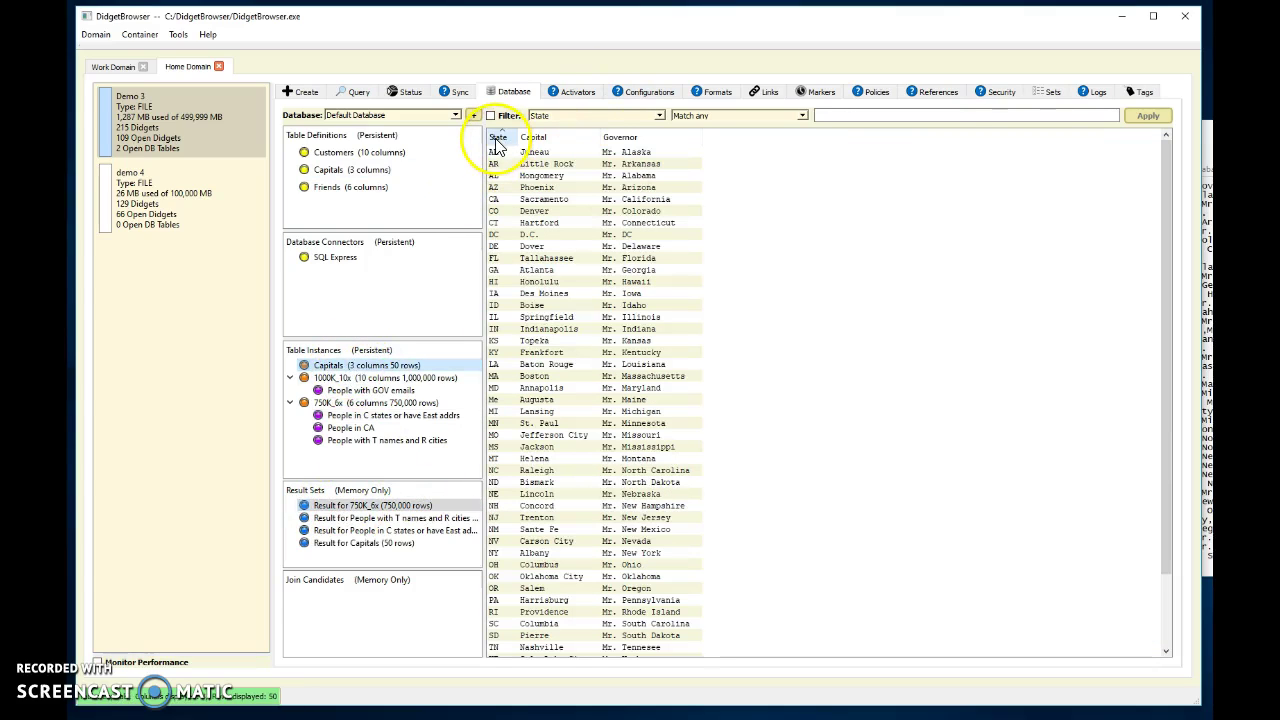
pyautogui.click(538, 153)
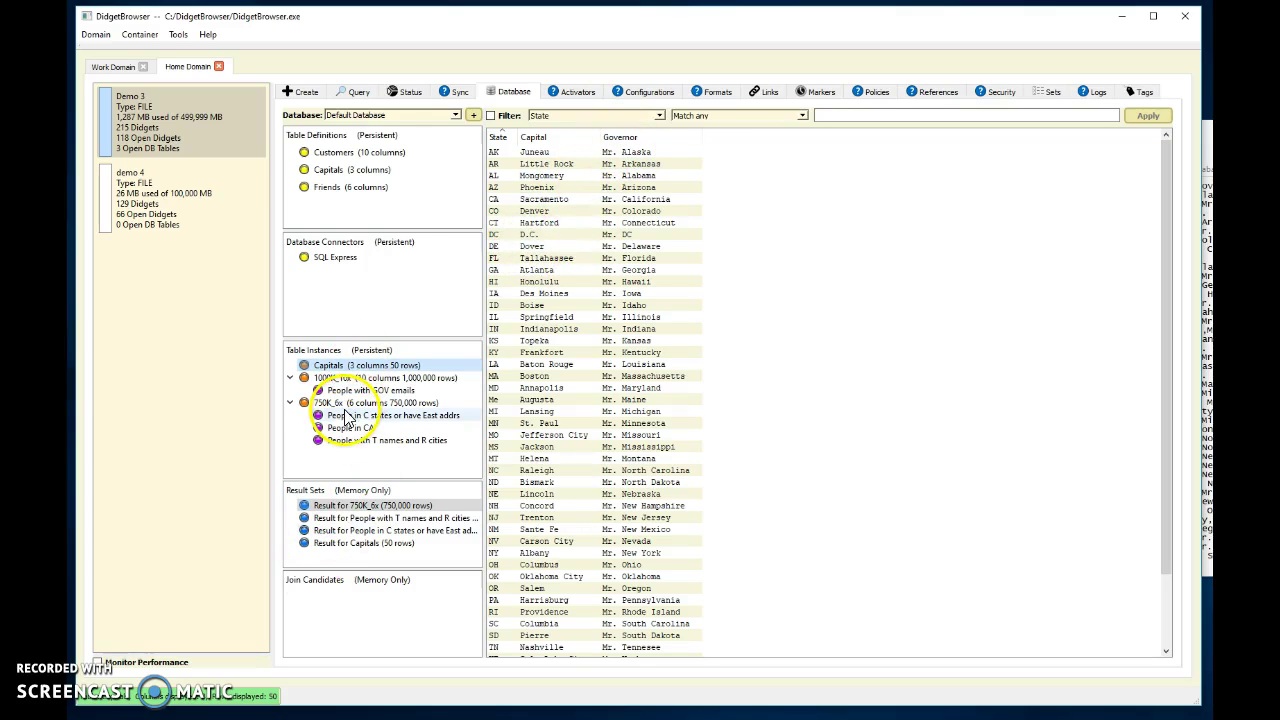
pyautogui.rightClick(355, 511)
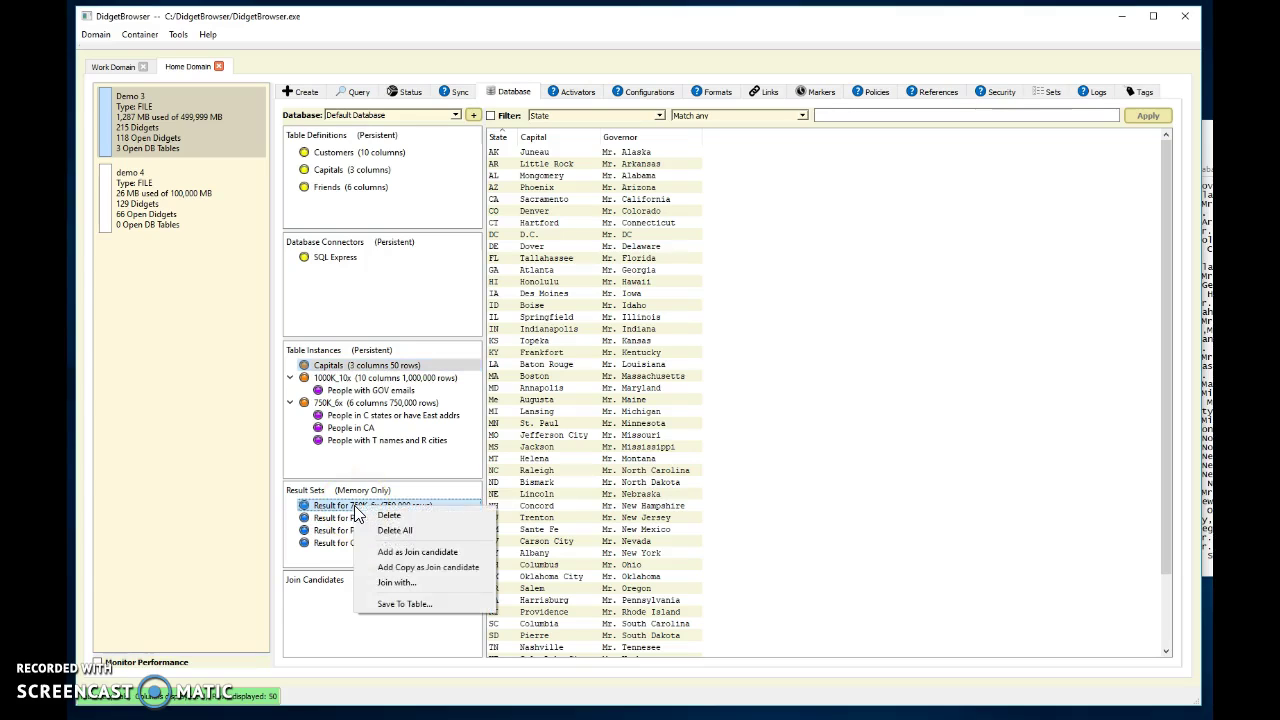
pyautogui.click(405, 563)
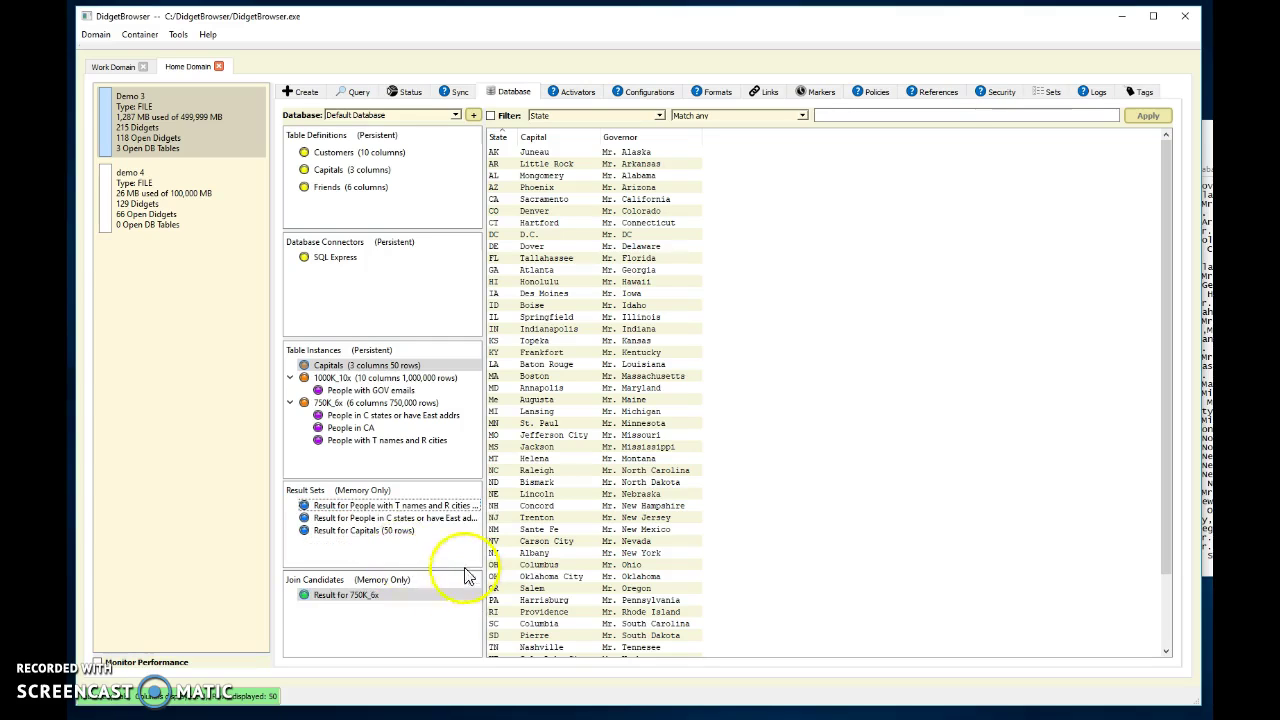
# - Join the Capitals result set with the 750K_6x candidate, matching the State column on both sides
pyautogui.click(375, 531)
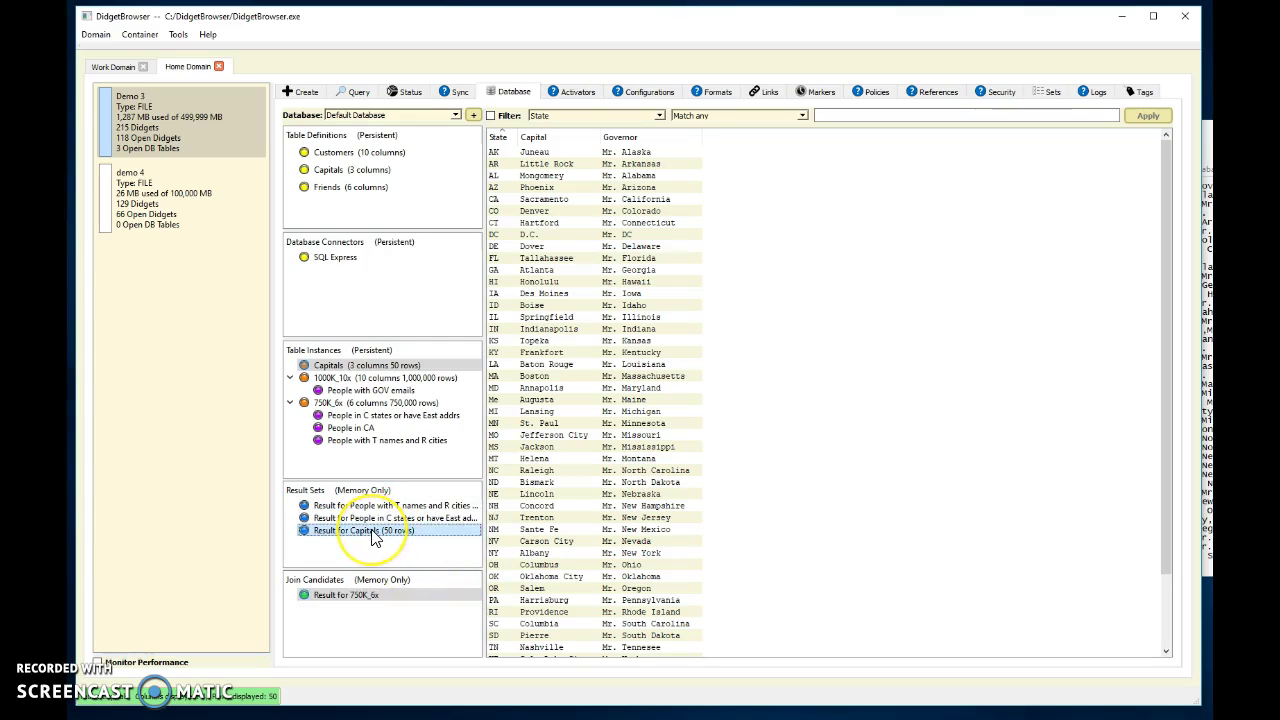
pyautogui.rightClick(375, 533)
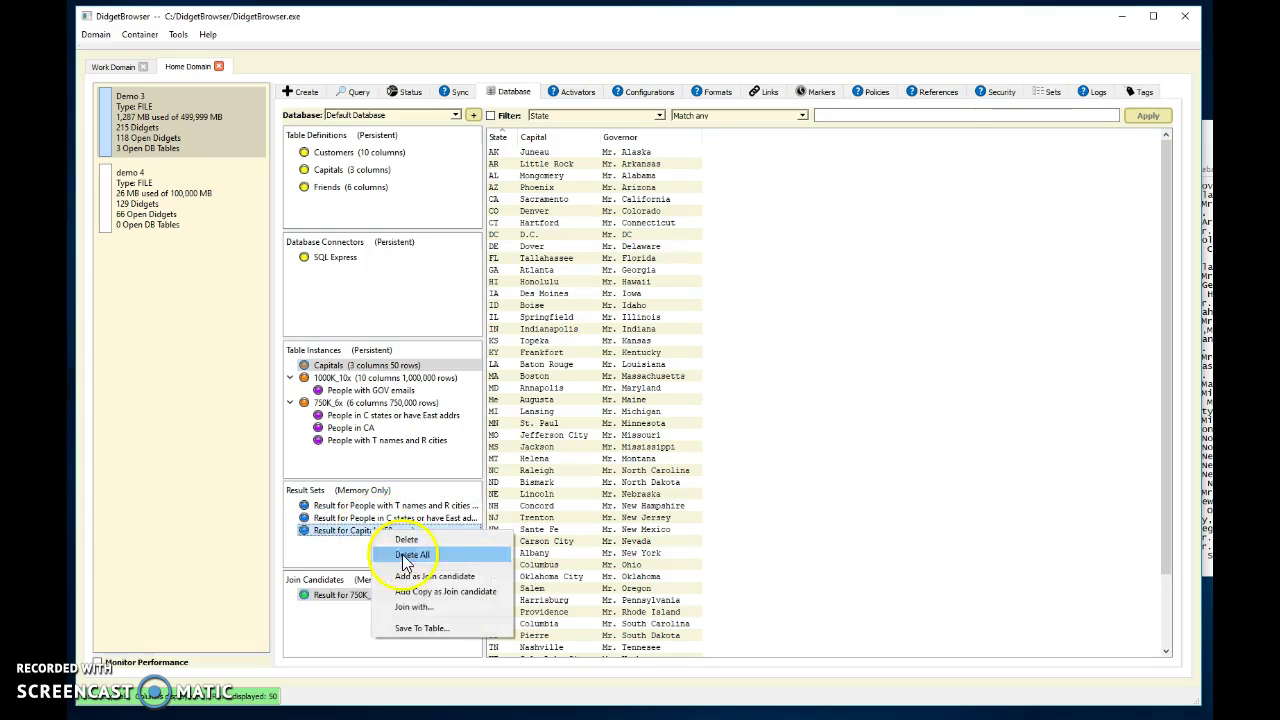
pyautogui.click(418, 607)
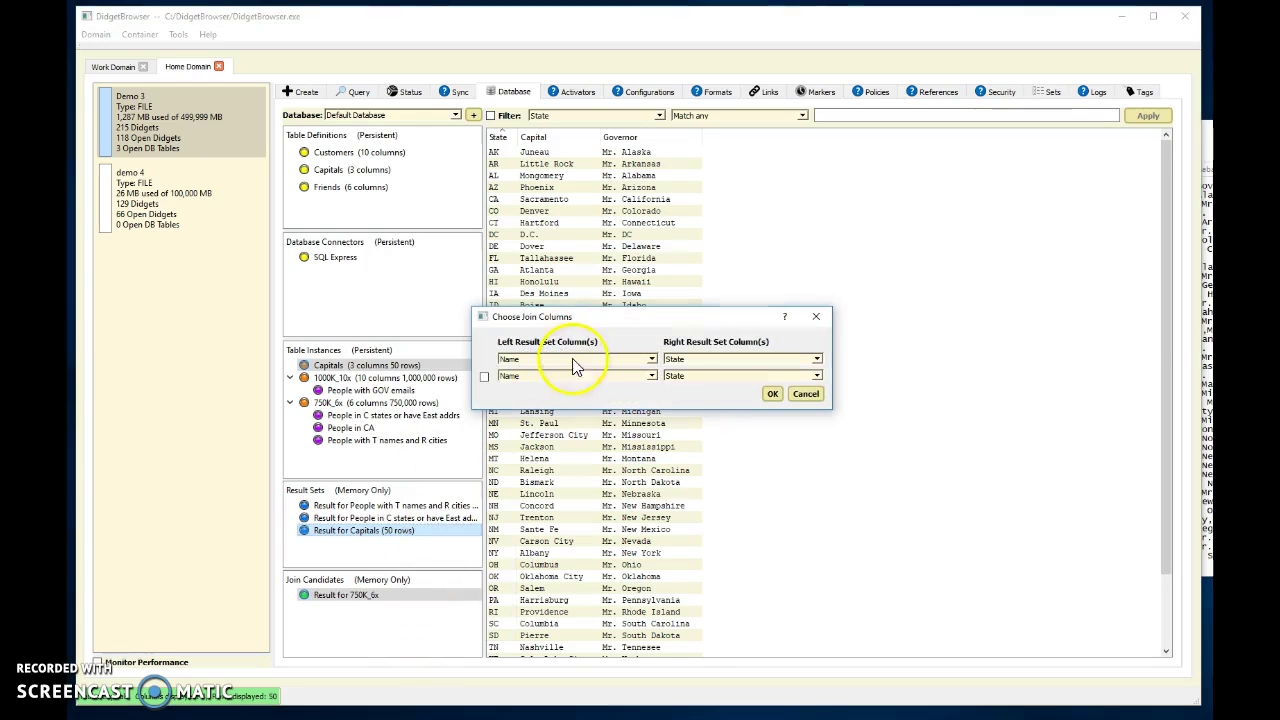
pyautogui.click(651, 360)
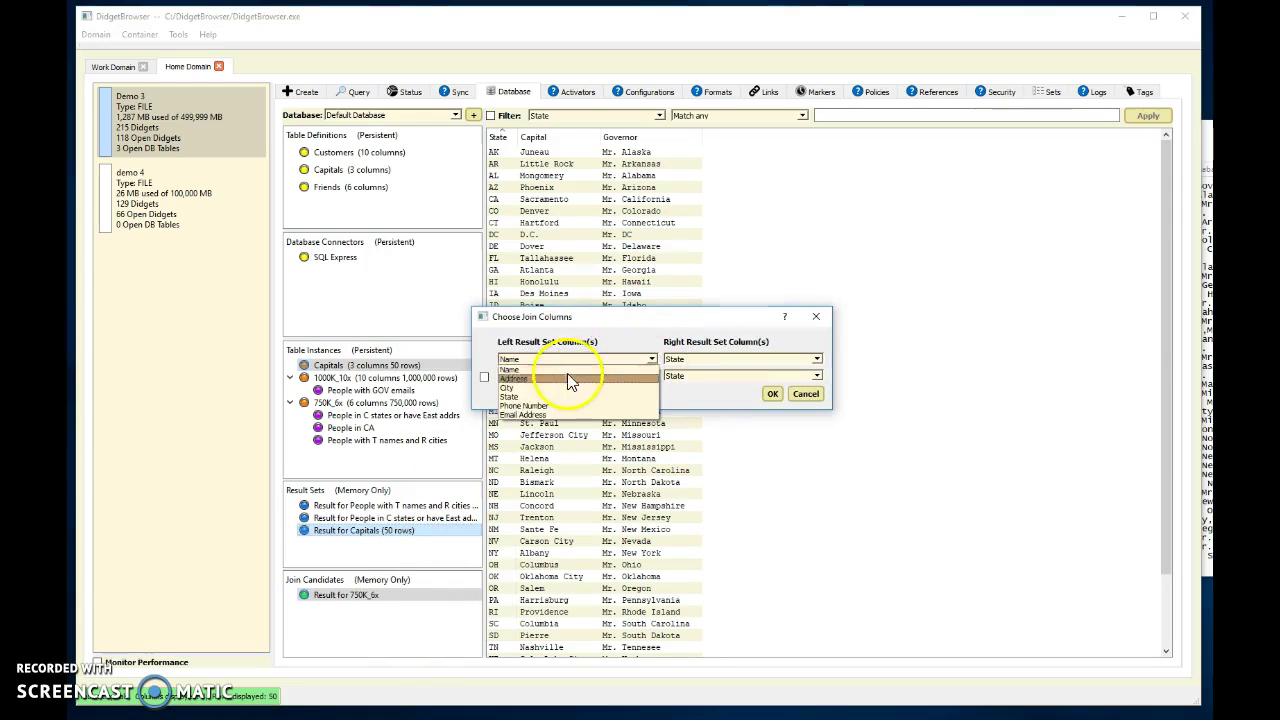
pyautogui.click(520, 392)
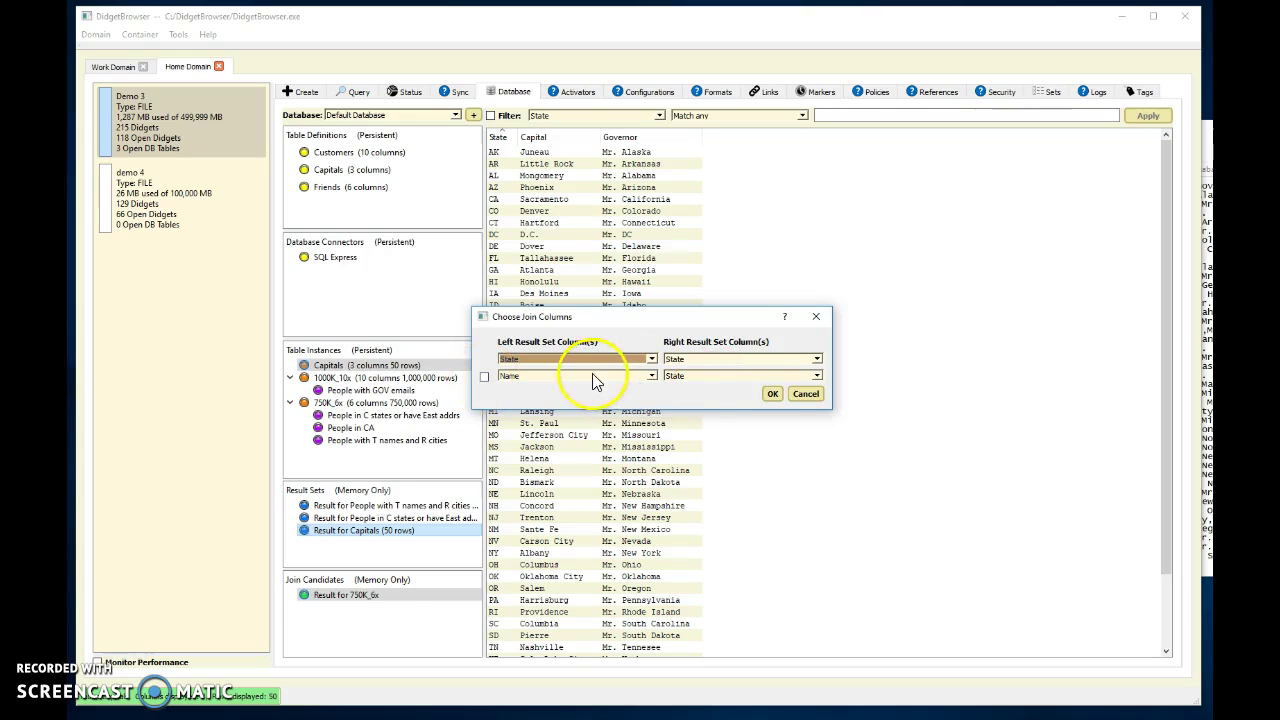
pyautogui.click(776, 393)
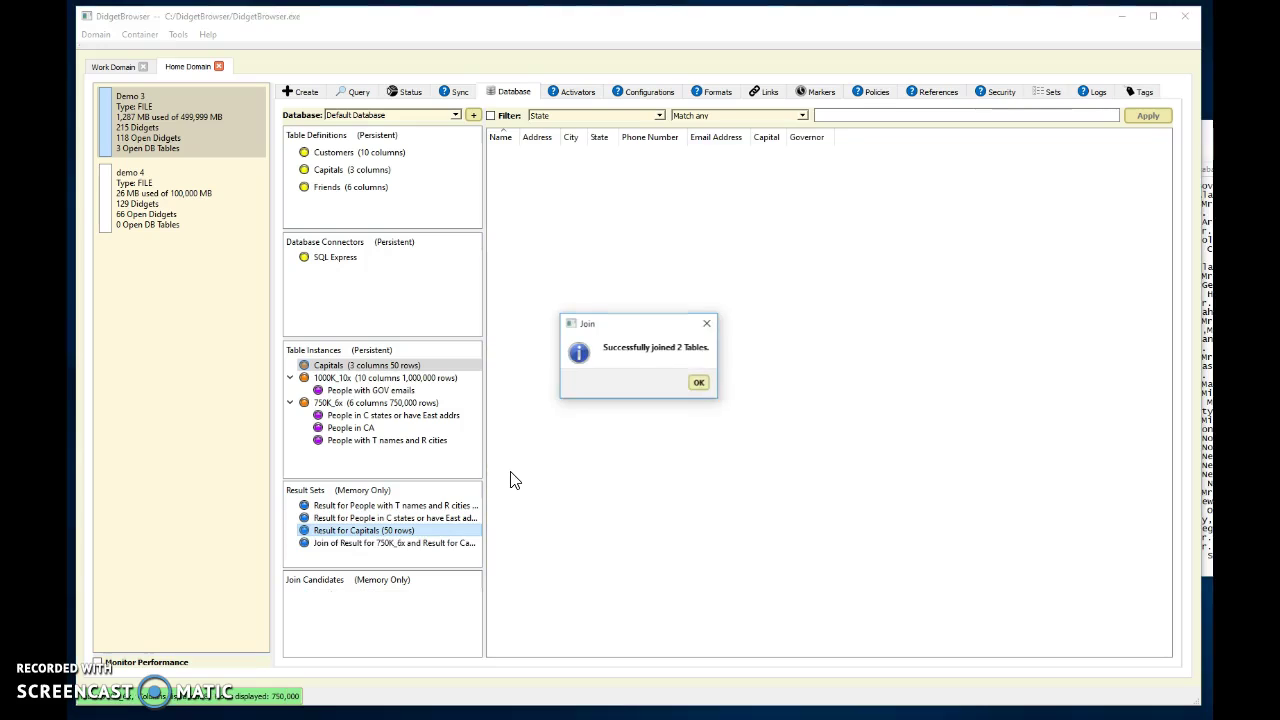
pyautogui.click(699, 382)
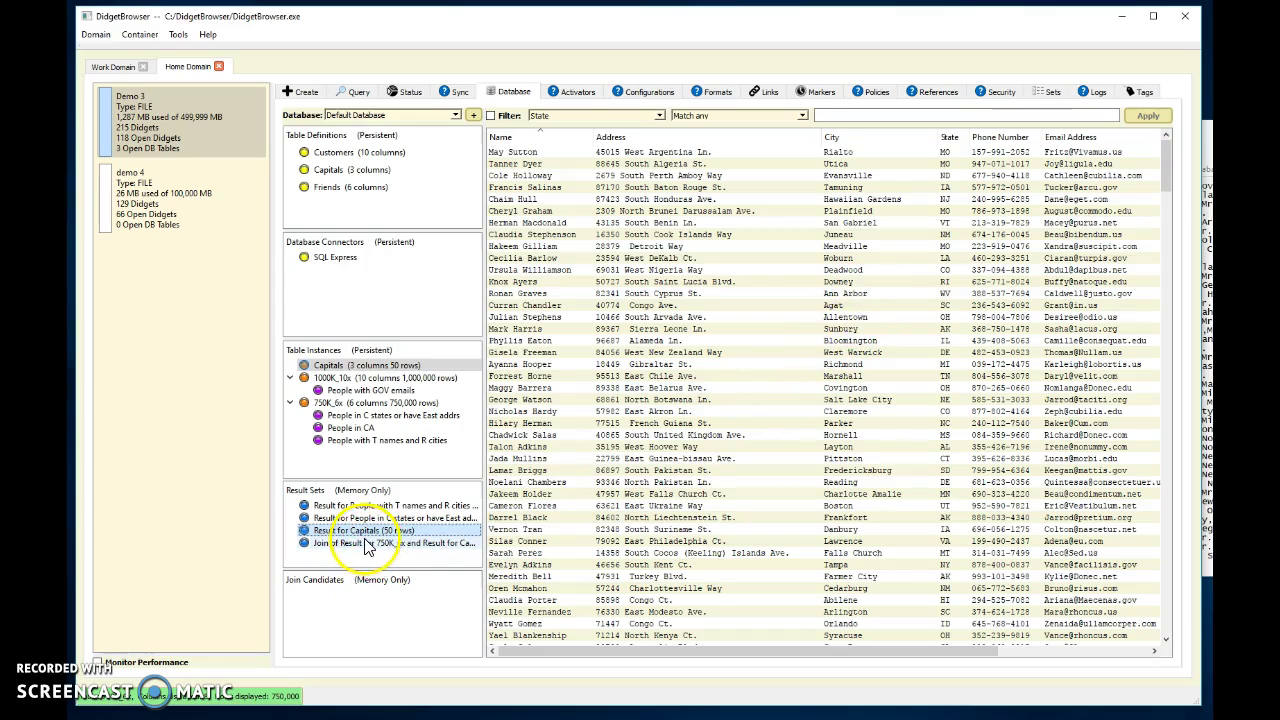
# - Display the joined result set and examine the Capital and Governor columns added to the 750K_6x rows
pyautogui.click(366, 543)
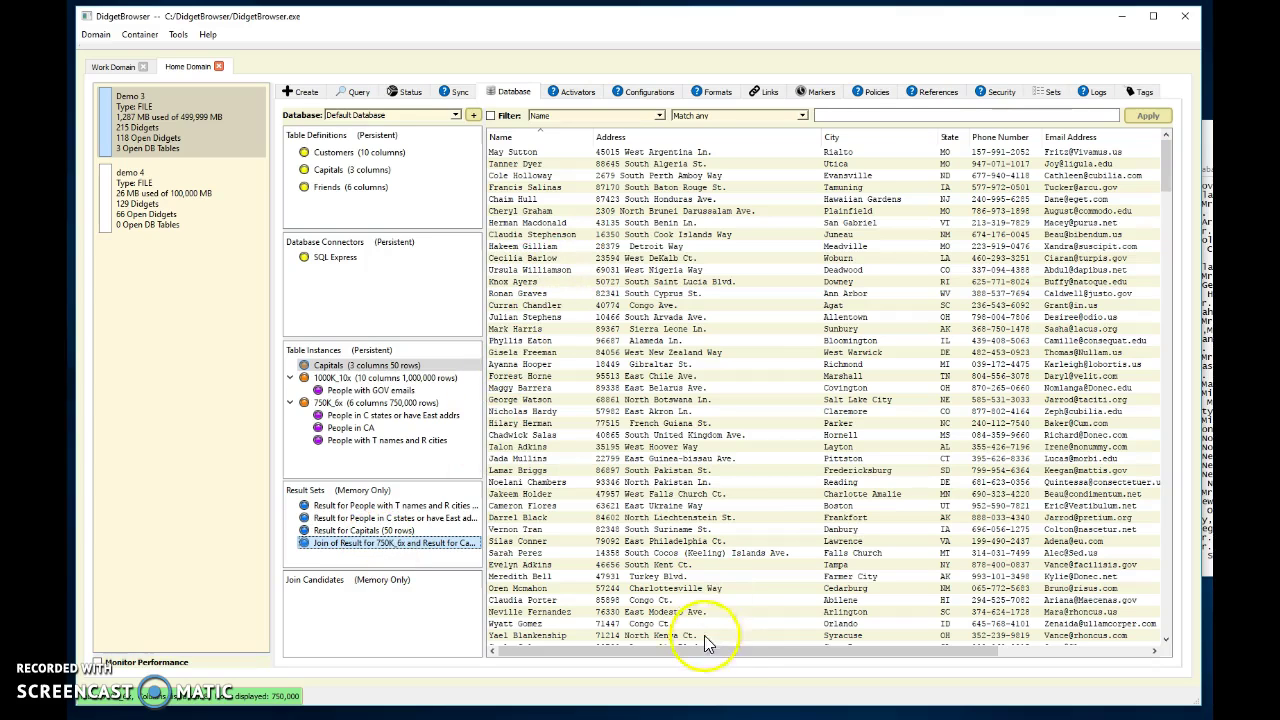
pyautogui.moveTo(716, 657); pyautogui.dragTo(885, 652)
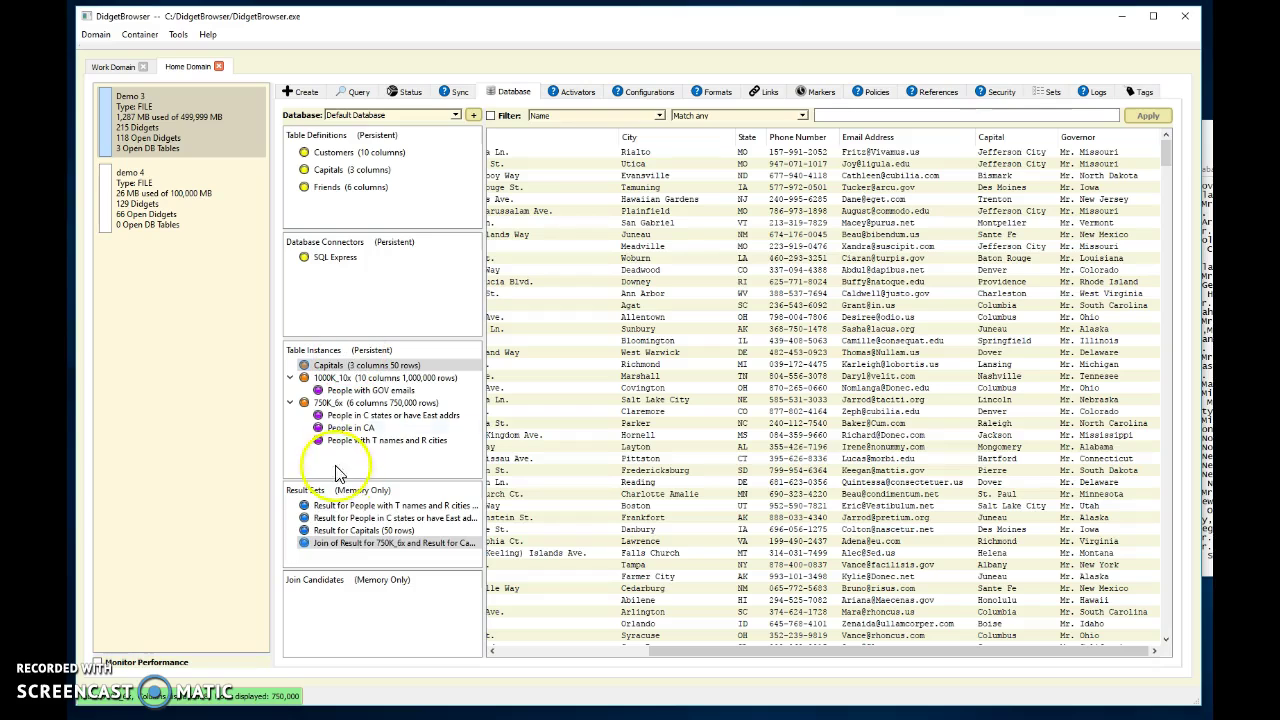
# - Save the joined result set of 750K_6x and Capitals as a persistent table named test
pyautogui.rightClick(338, 551)
pyautogui.rightClick(340, 556)
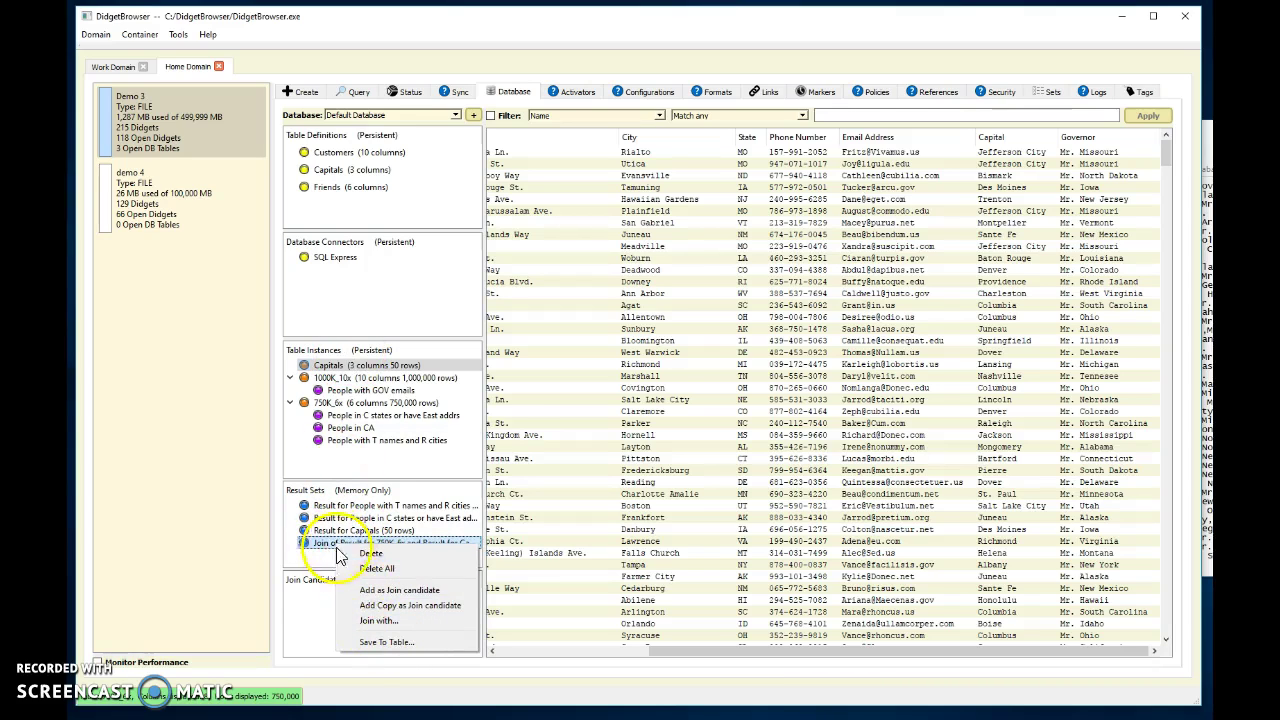
pyautogui.click(390, 643)
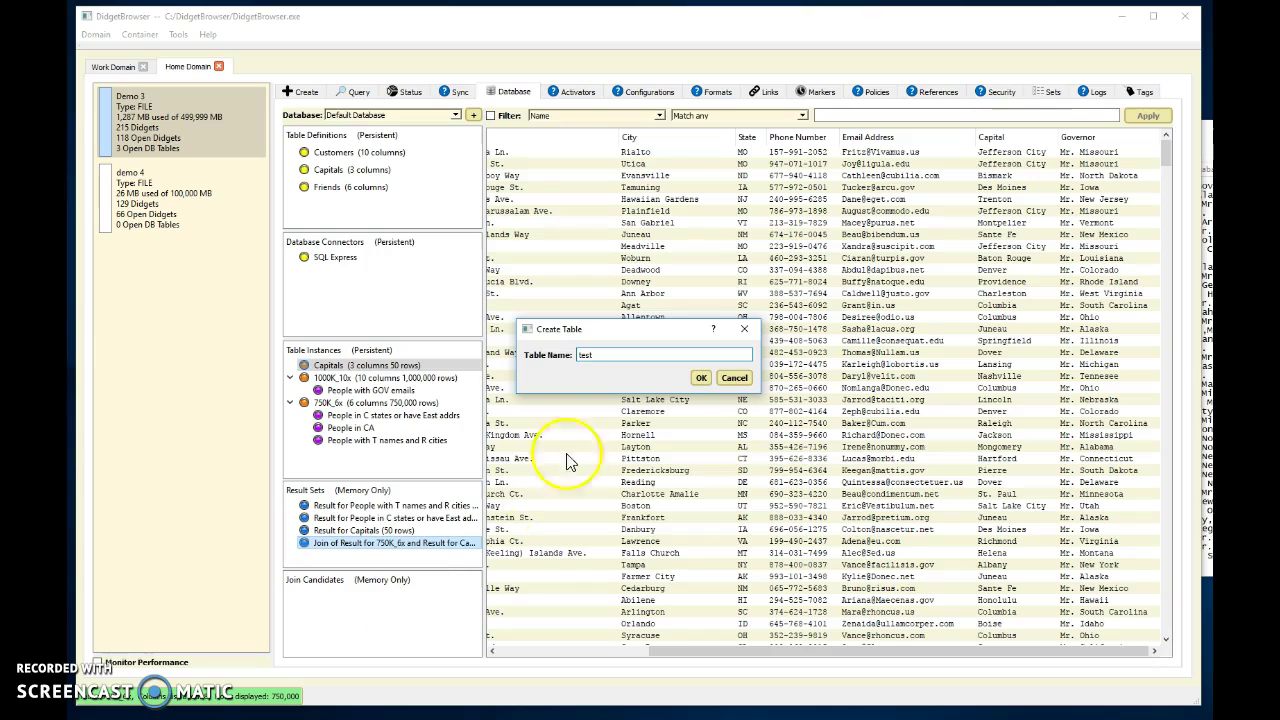
pyautogui.click(700, 378)
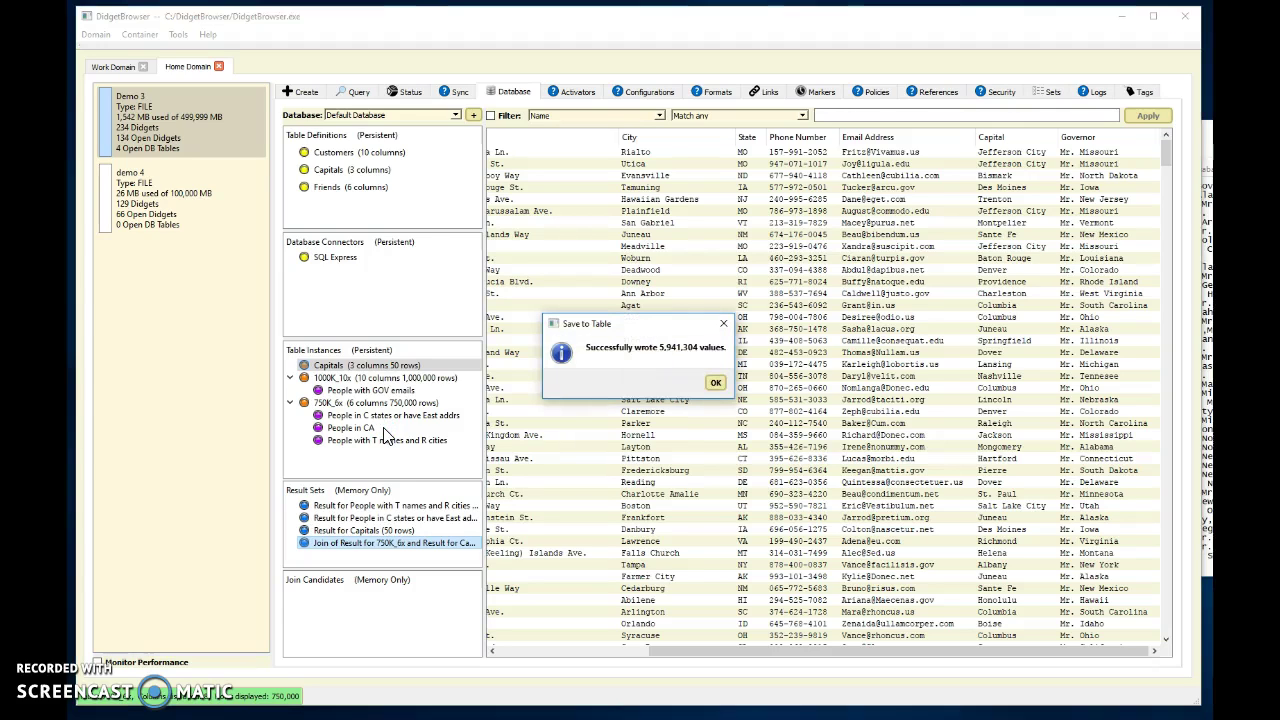
pyautogui.click(715, 381)
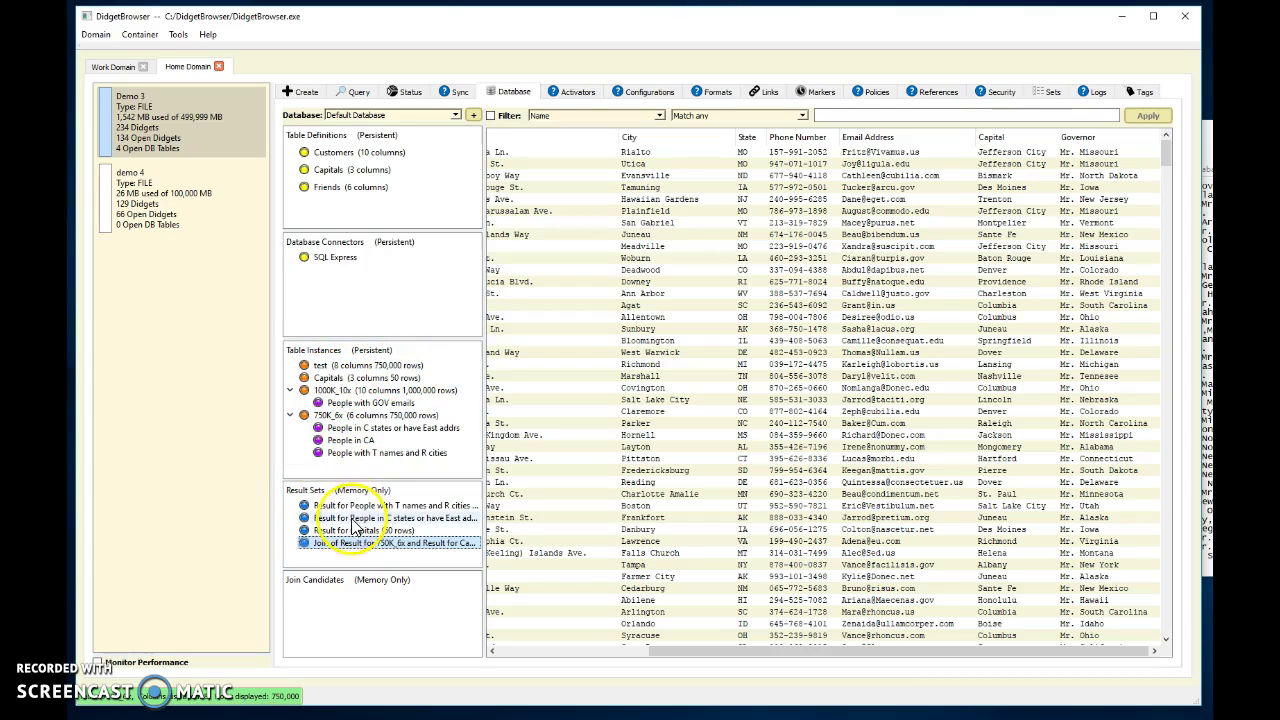
# - Delete all result sets from memory, and query the saved test table to display its rows
pyautogui.rightClick(360, 552)
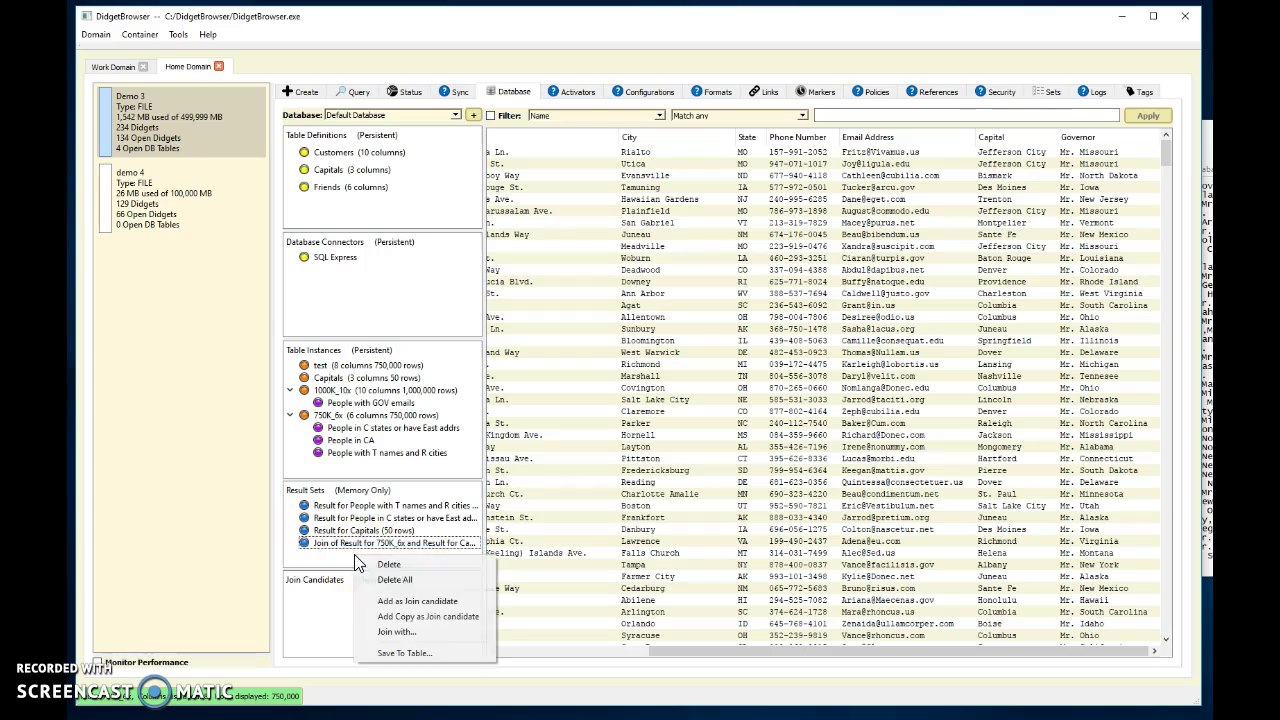
pyautogui.click(397, 585)
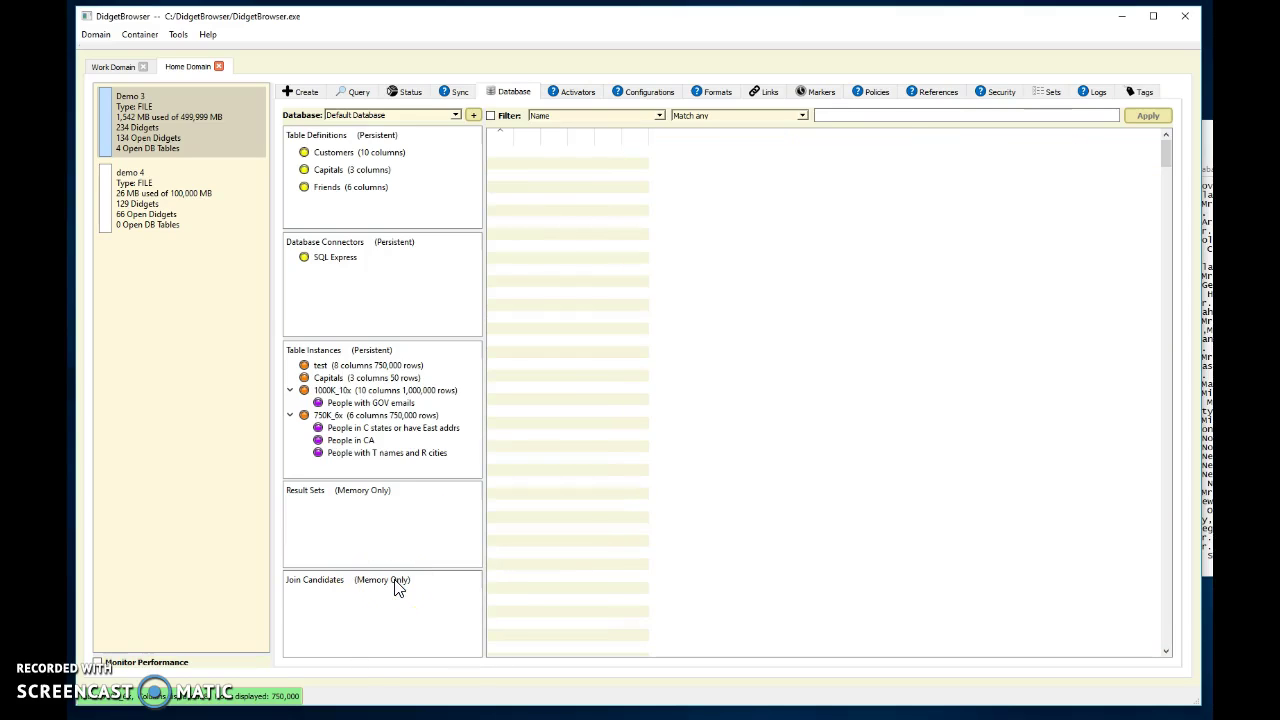
pyautogui.rightClick(338, 366)
pyautogui.click(348, 392)
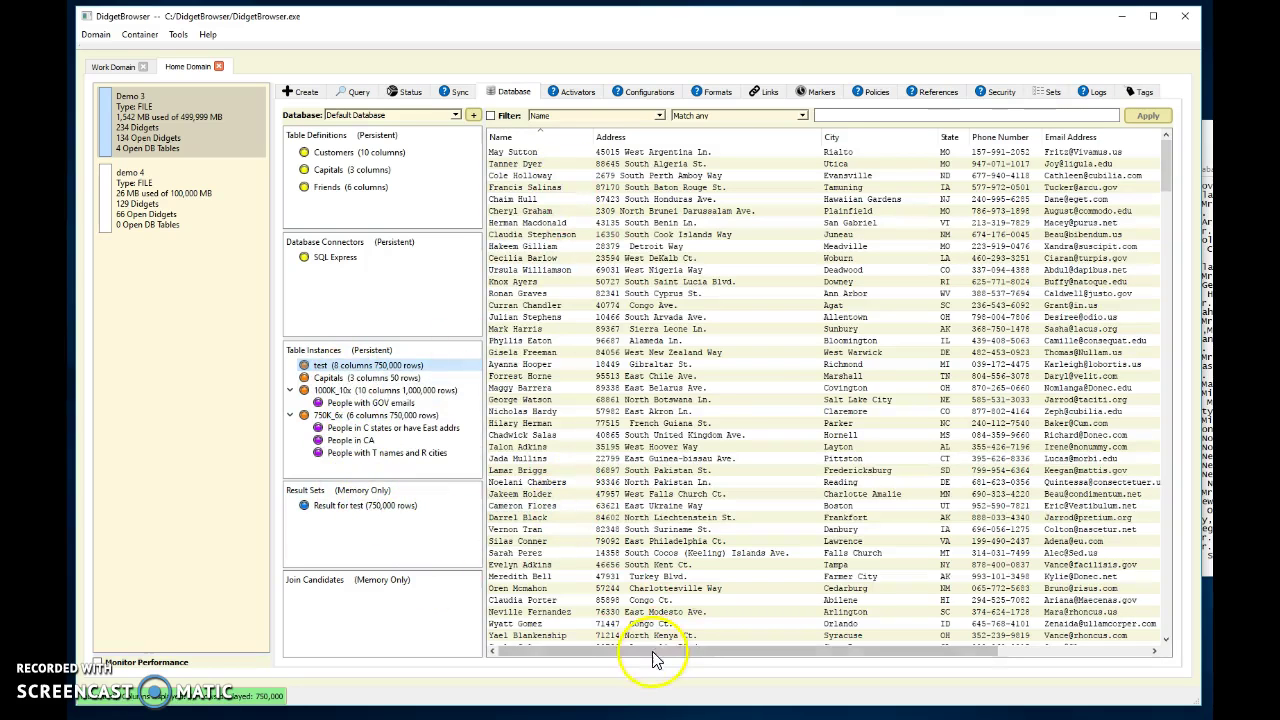
pyautogui.moveTo(626, 651); pyautogui.dragTo(600, 649)
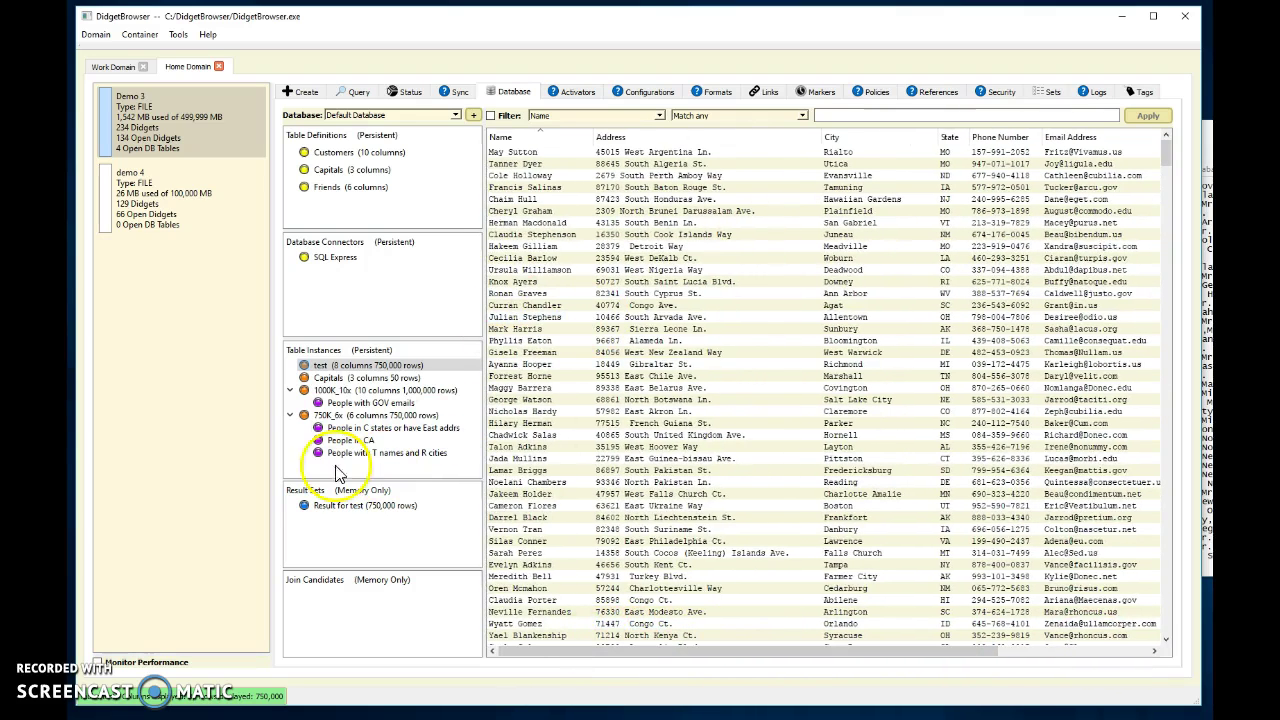
# - Select the test table instance and view its column names and data types
pyautogui.click(355, 360)
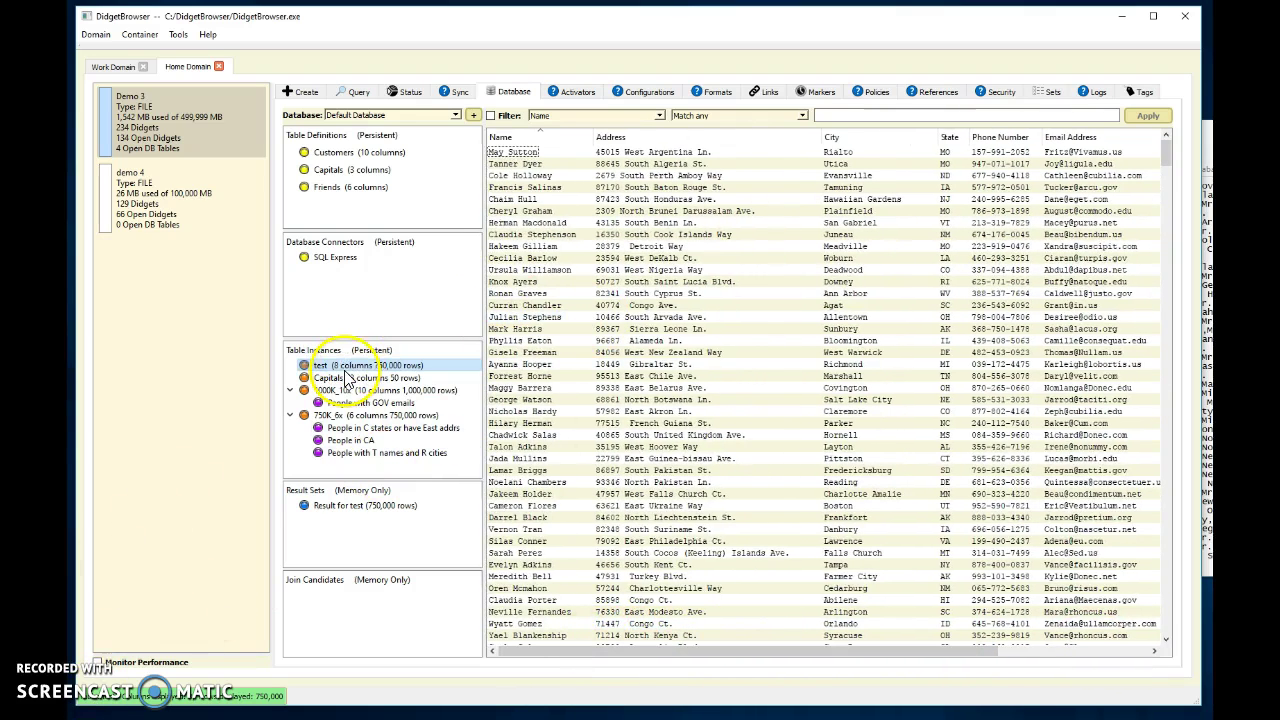
pyautogui.click(316, 368)
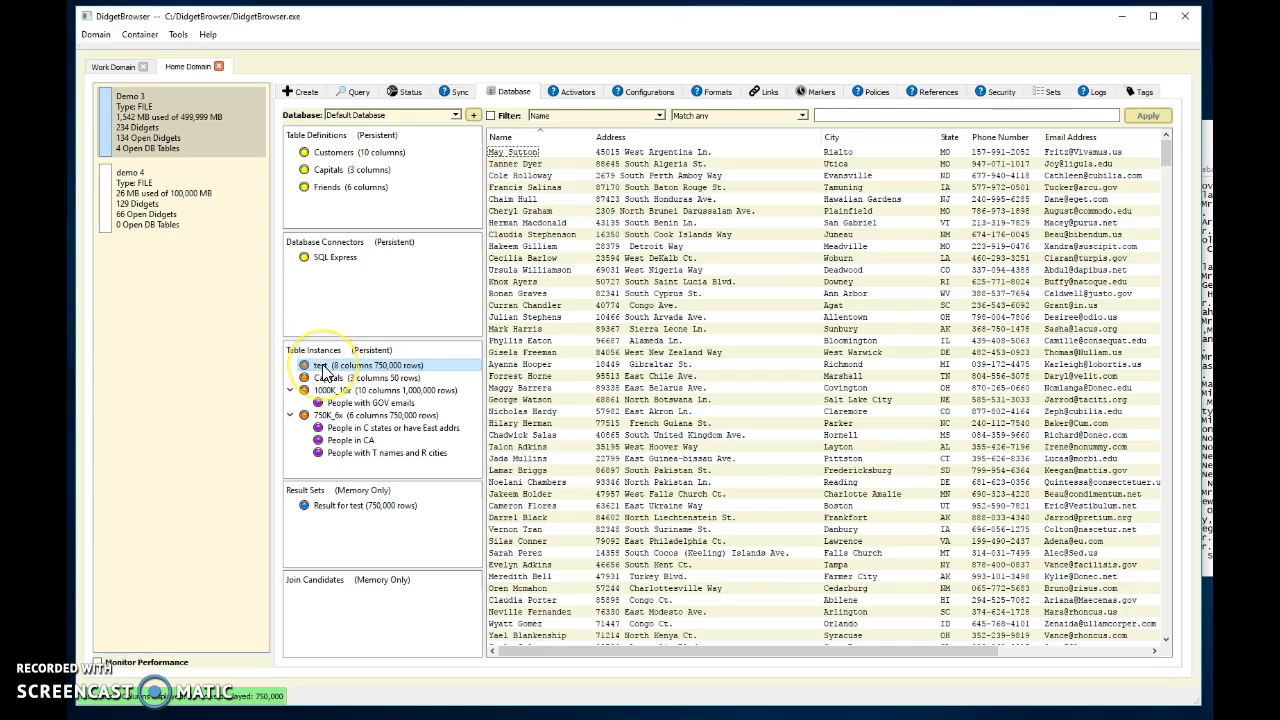
pyautogui.moveTo(340, 413)
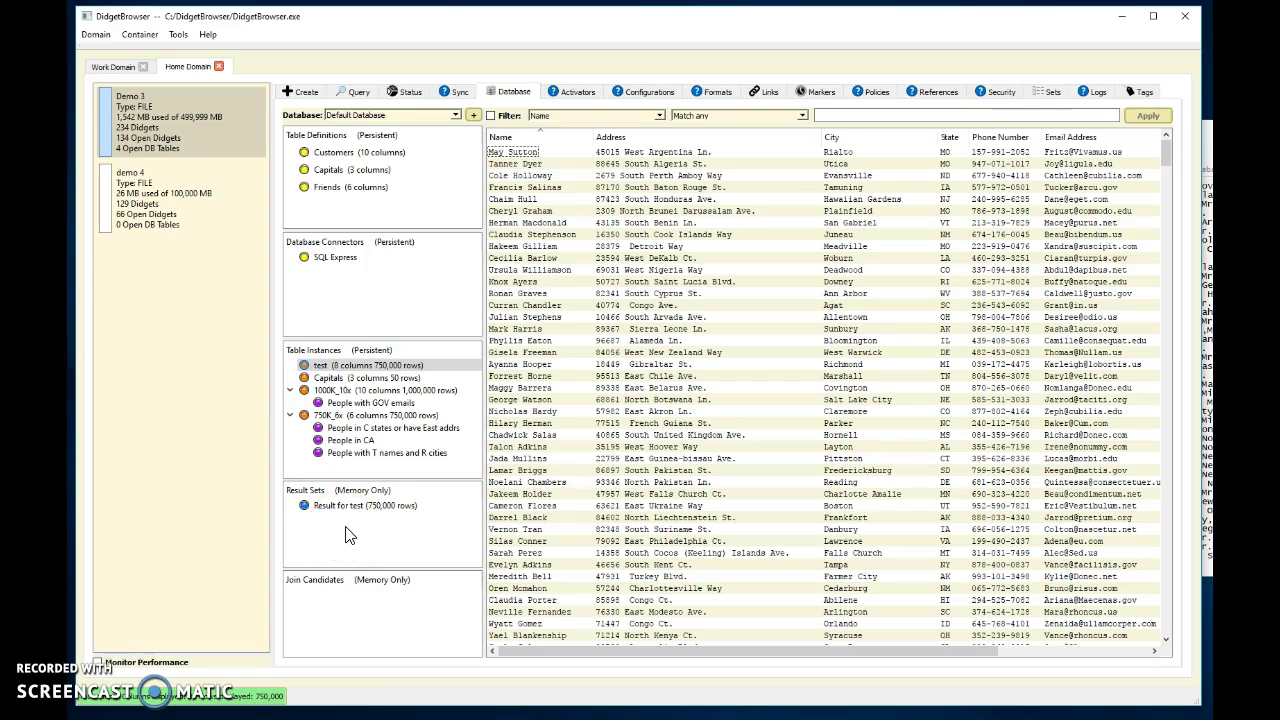
pyautogui.click(321, 366)
pyautogui.moveTo(324, 374)
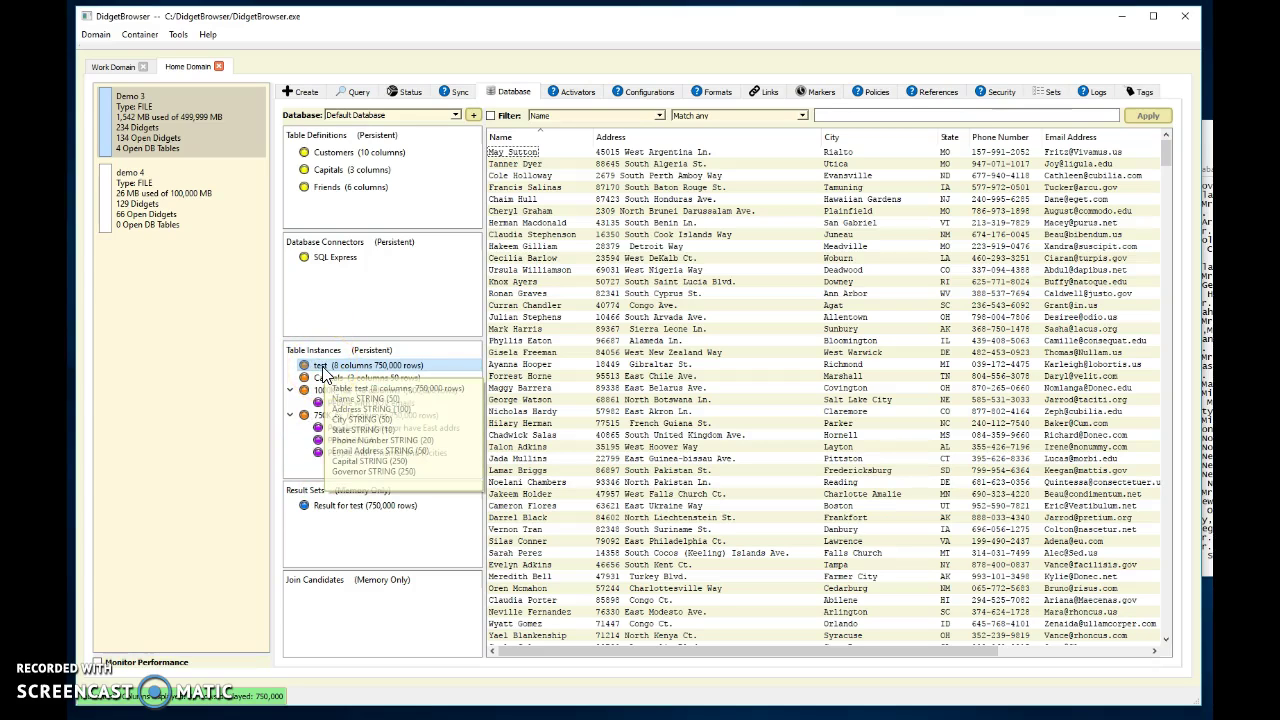